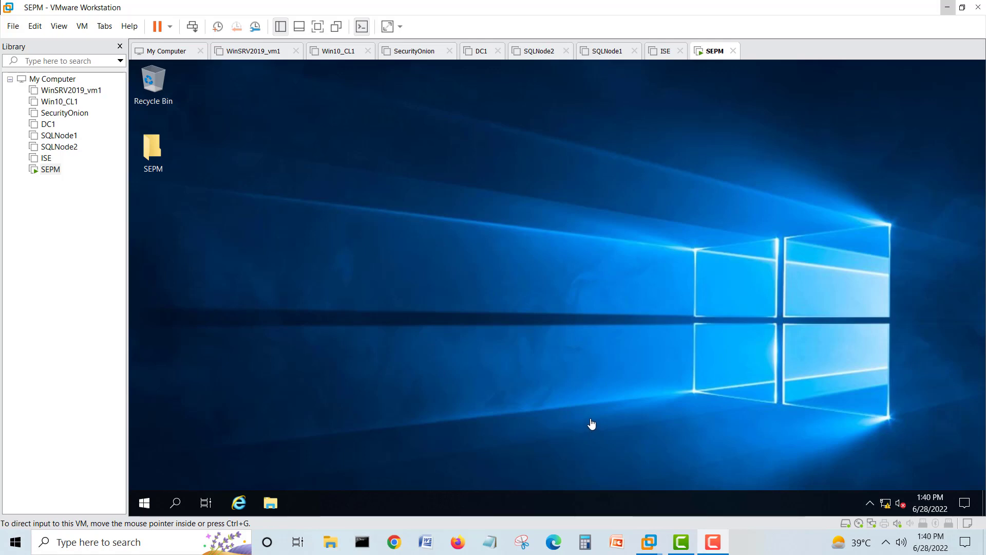
- Open the SEPM folder on the desktop and run its Setup program
{"action": "left_click", "coordinate": [155, 153]}
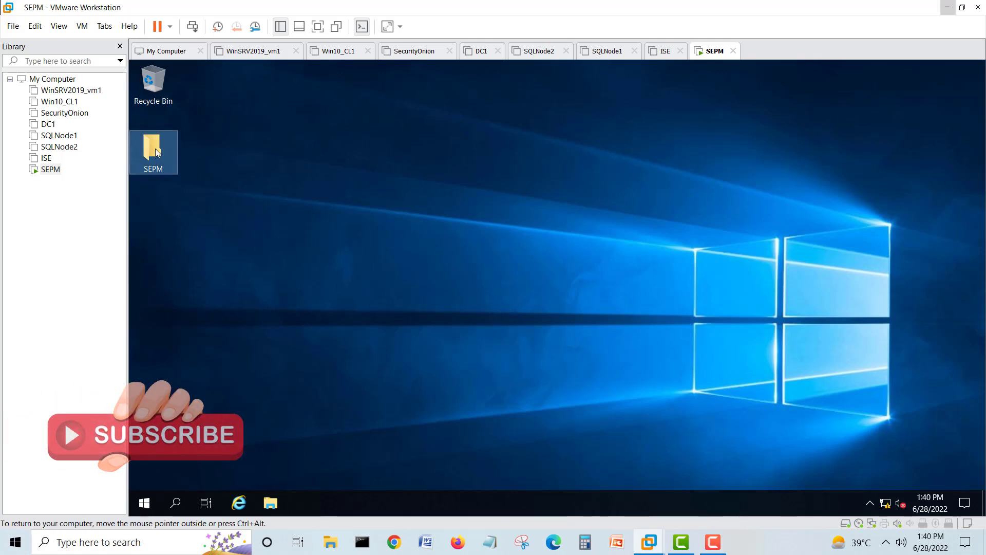
{"action": "double_click", "coordinate": [156, 153]}
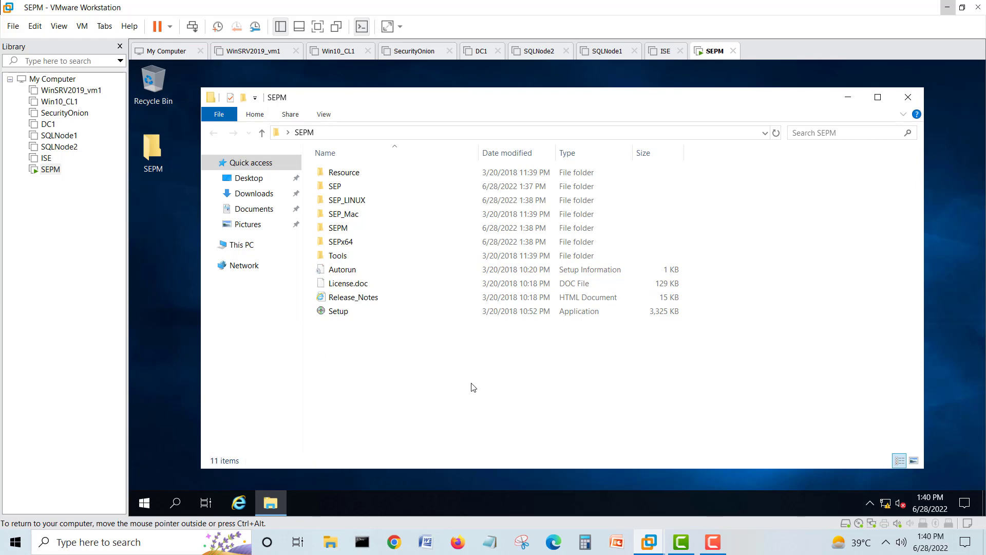
{"action": "double_click", "coordinate": [339, 311]}
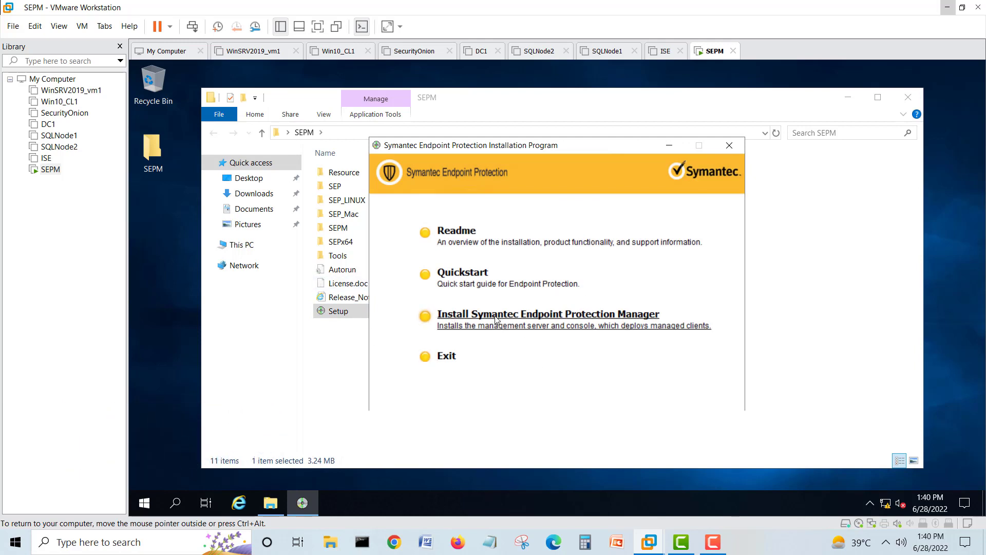
- Start the Endpoint Protection Manager install, accept the license, and keep the default Program Files folder
{"action": "left_click", "coordinate": [495, 318]}
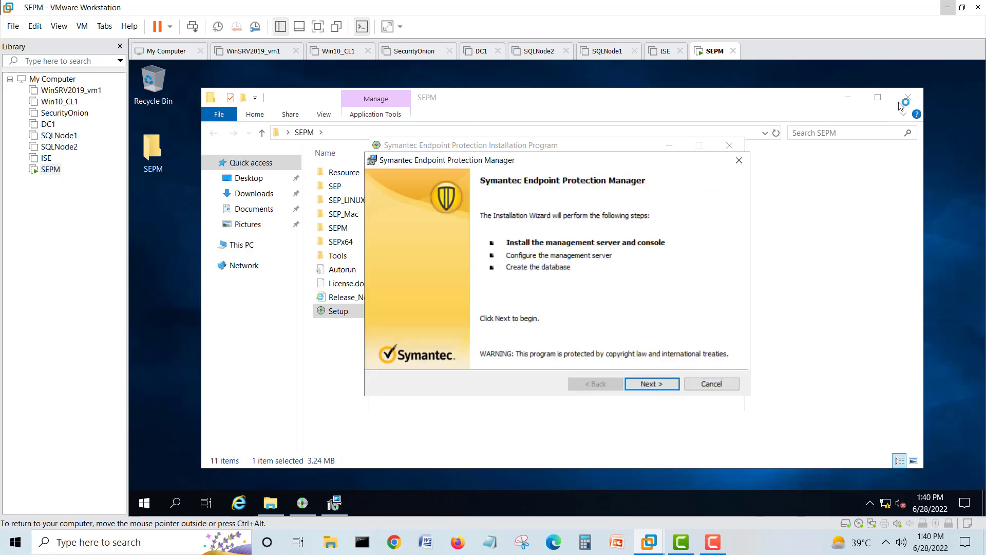
{"action": "left_click", "coordinate": [907, 98]}
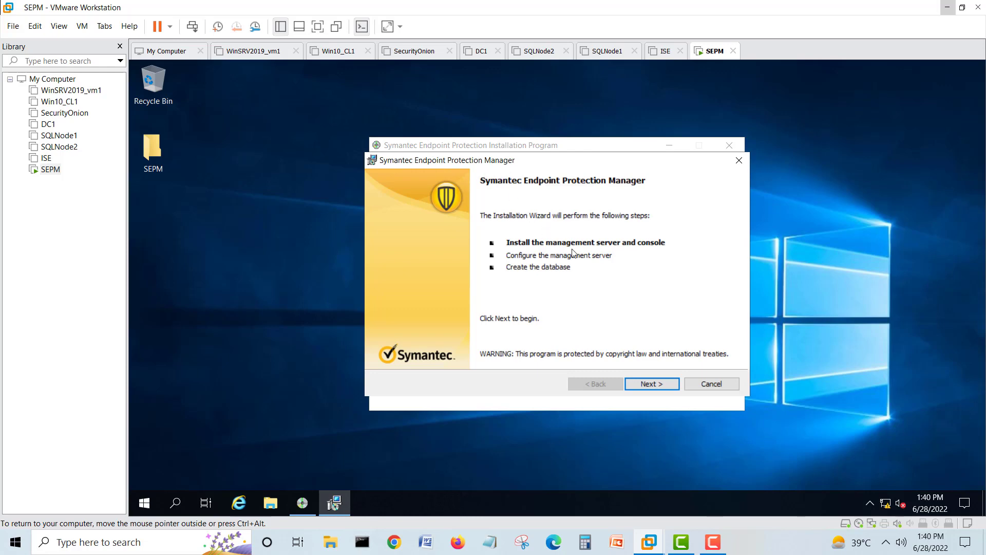
{"action": "left_click", "coordinate": [658, 384]}
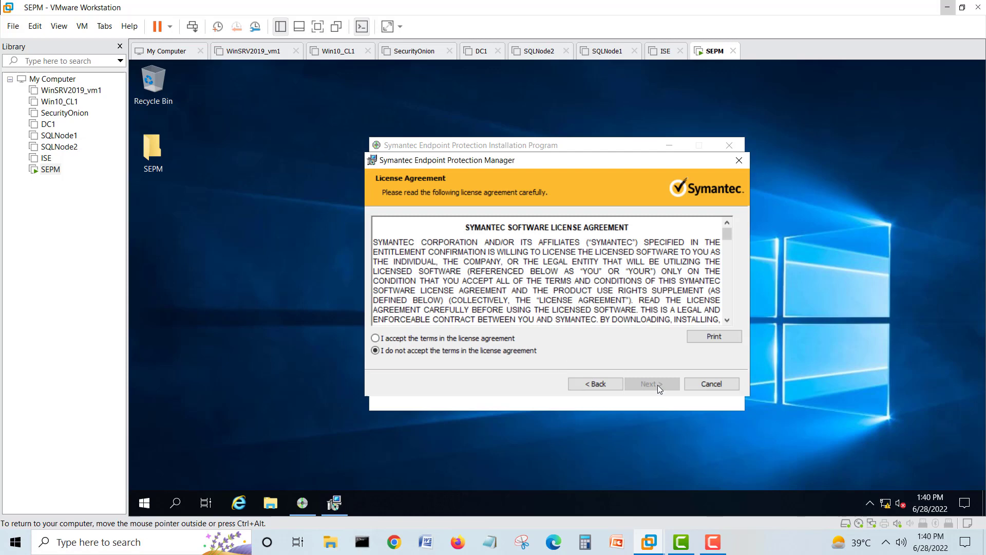
{"action": "left_click", "coordinate": [445, 338]}
{"action": "left_click", "coordinate": [658, 386]}
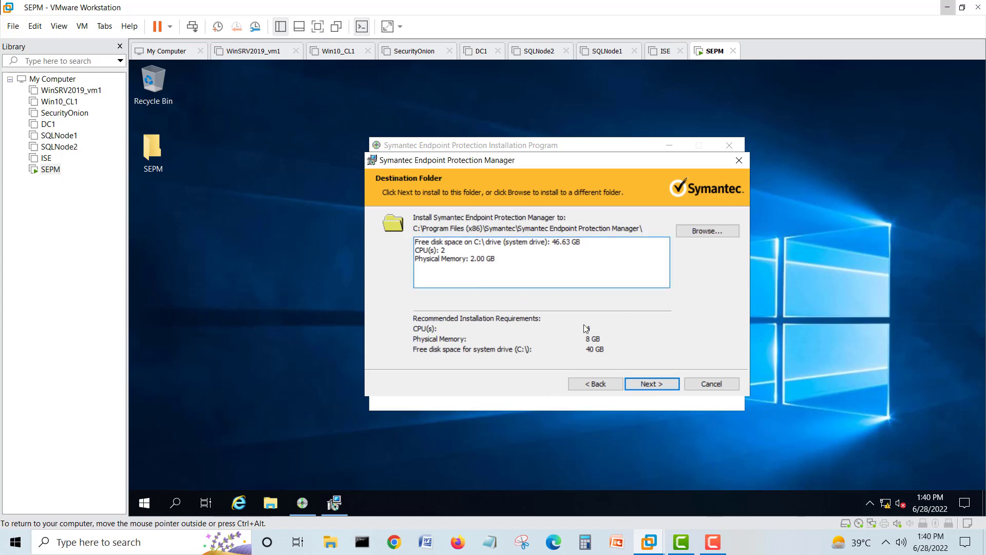
{"action": "left_click", "coordinate": [658, 386]}
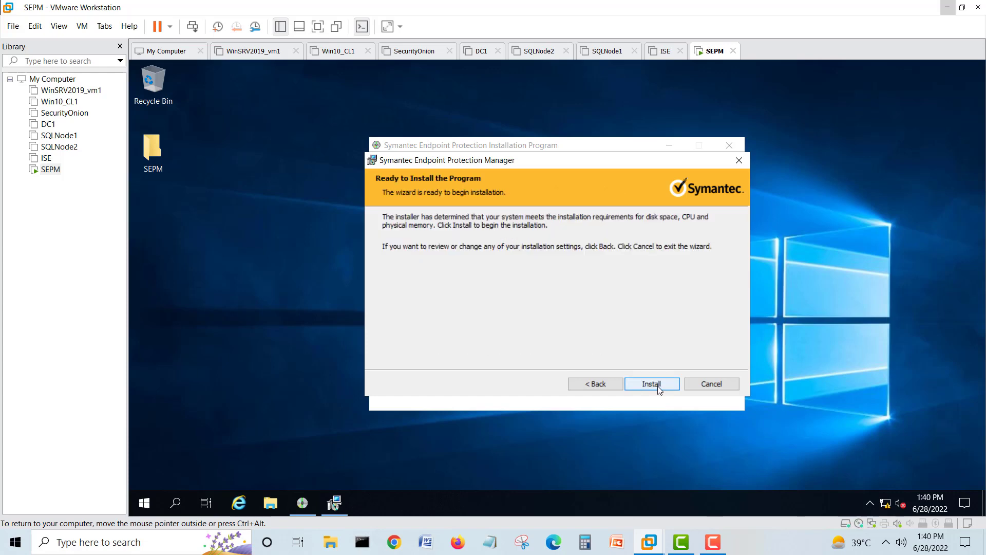
{"action": "left_click", "coordinate": [657, 386]}
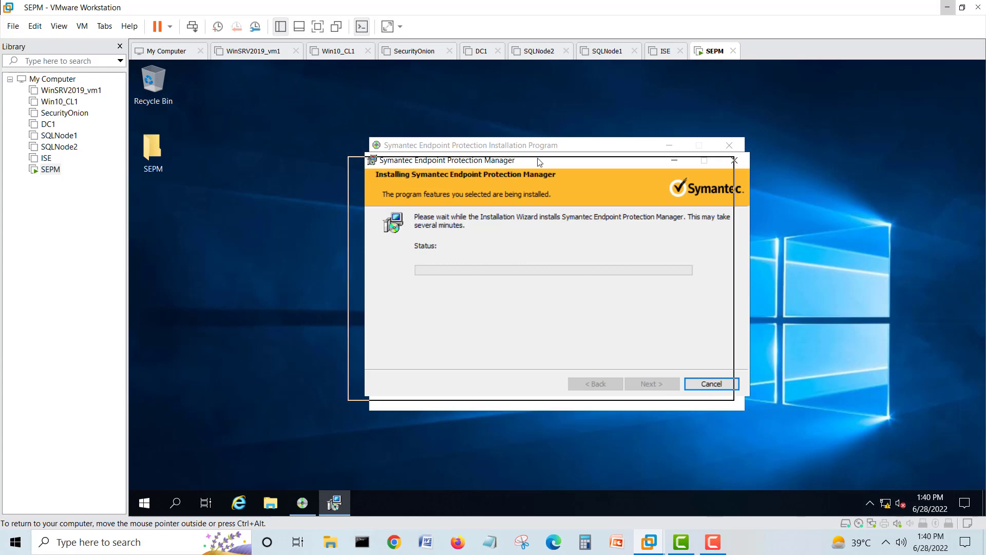
- Close the installation menu and move the progress window aside while the server and console install
{"action": "left_click", "coordinate": [648, 145]}
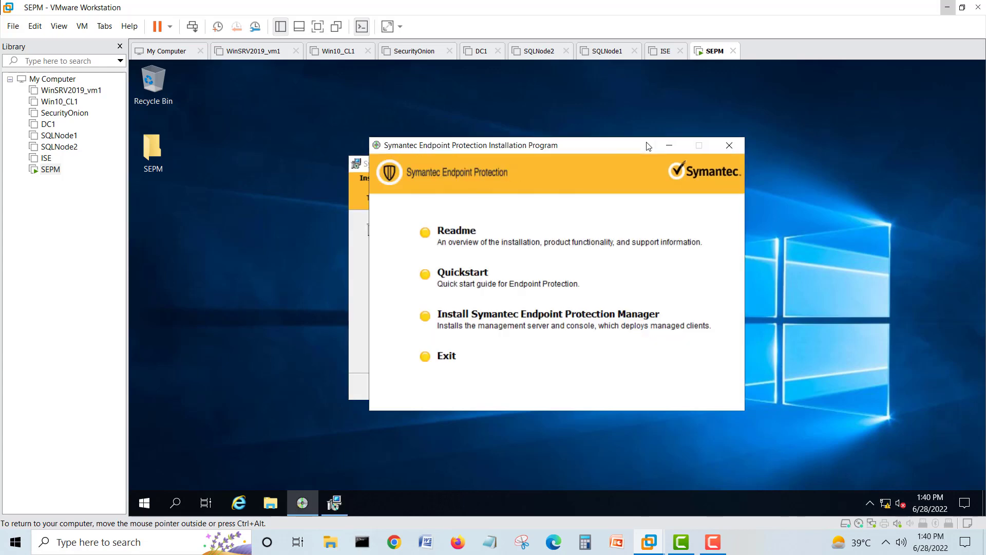
{"action": "left_click", "coordinate": [728, 145]}
{"action": "left_click_drag", "start_coordinate": [595, 165], "coordinate": [603, 128]}
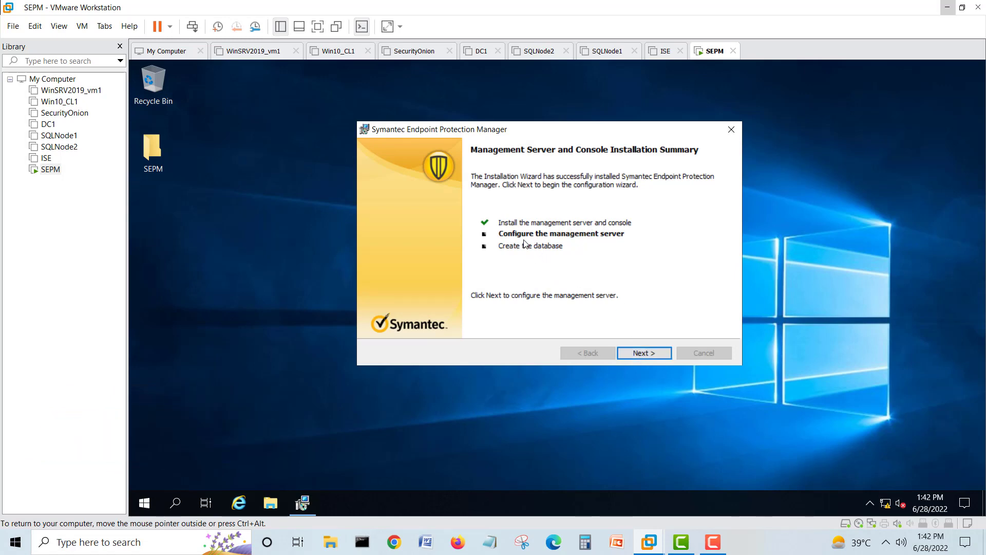
- Continue past the installation summary and keep the default configuration for a new installation
{"action": "left_click", "coordinate": [644, 353]}
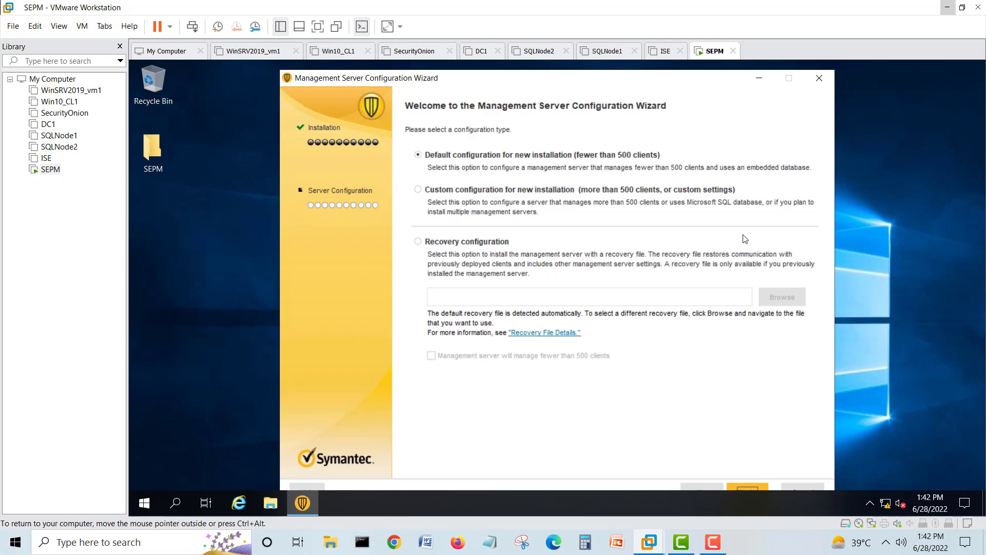
{"action": "left_click_drag", "start_coordinate": [707, 87], "coordinate": [677, 71]}
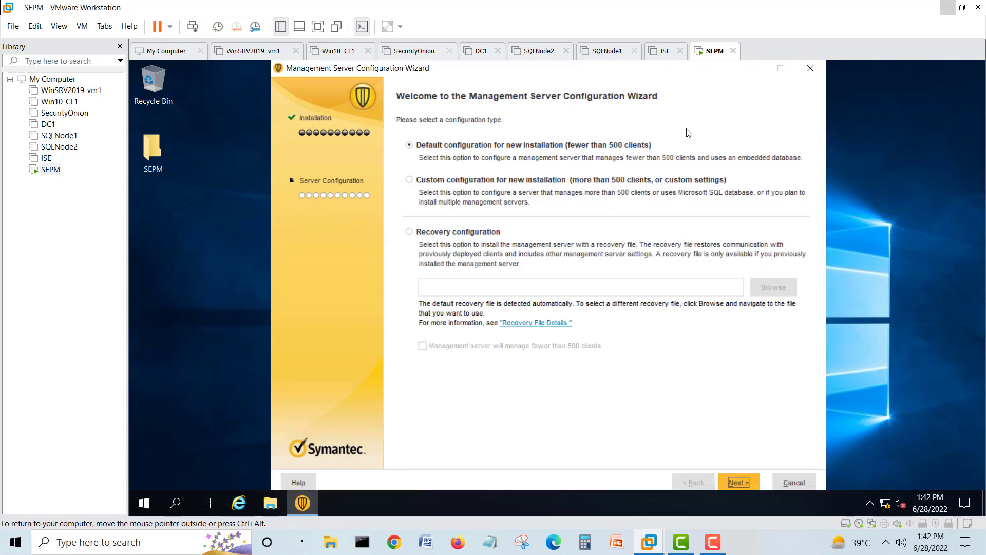
{"action": "left_click", "coordinate": [743, 481]}
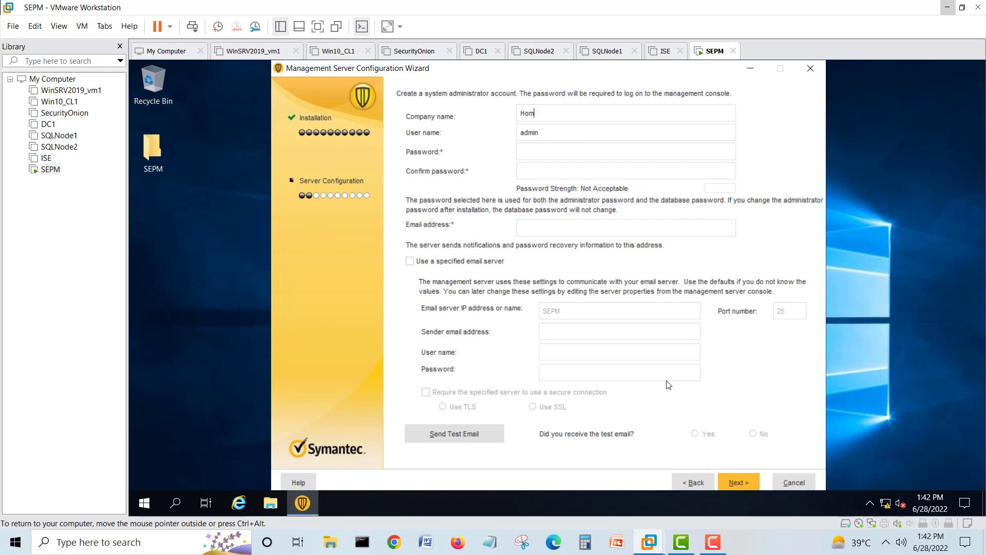
- Enter company name HomeLab, a Very Strong password with matching confirmation, and an administrator e-mail address
{"action": "type", "text": "eLab"}
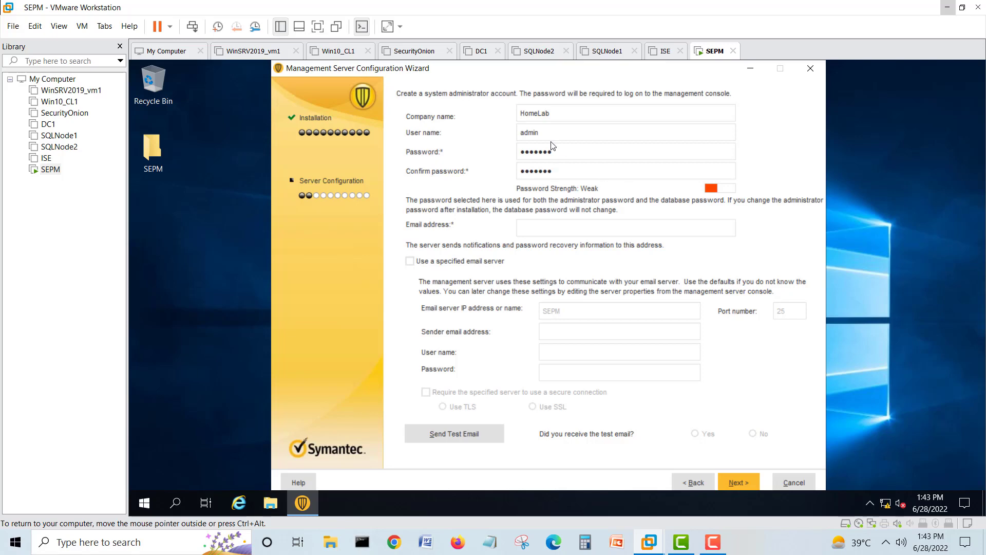
{"action": "left_click_drag", "start_coordinate": [569, 154], "coordinate": [477, 151]}
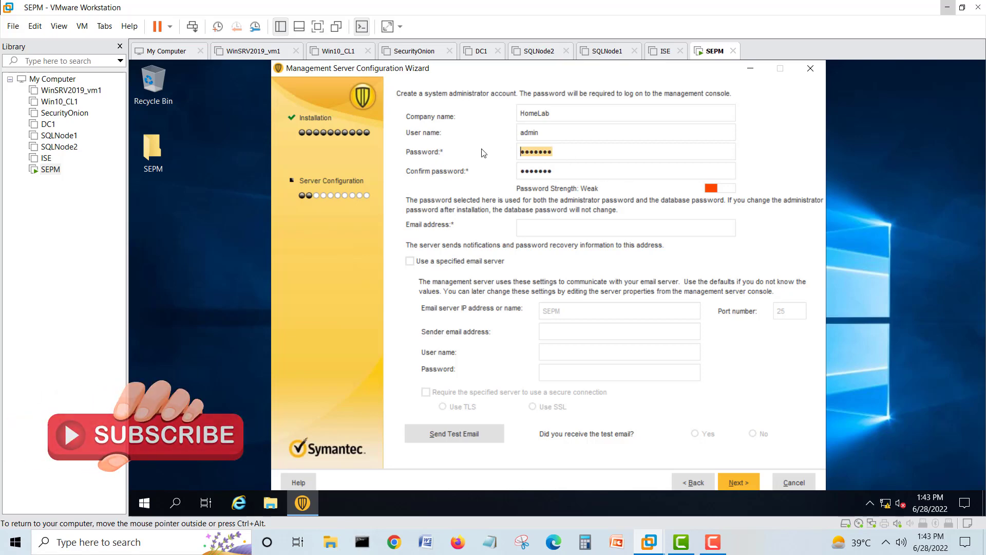
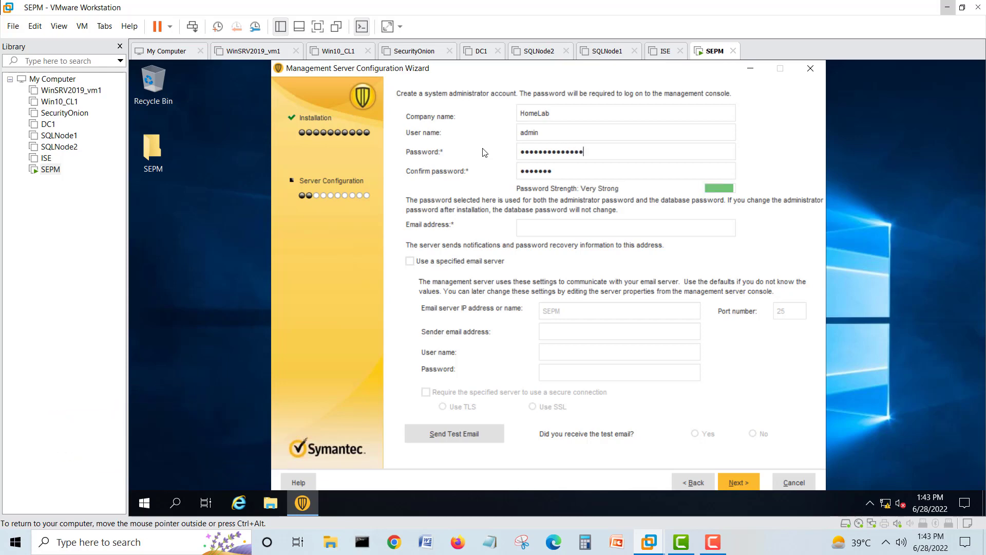
{"action": "left_click_drag", "start_coordinate": [567, 172], "coordinate": [417, 171]}
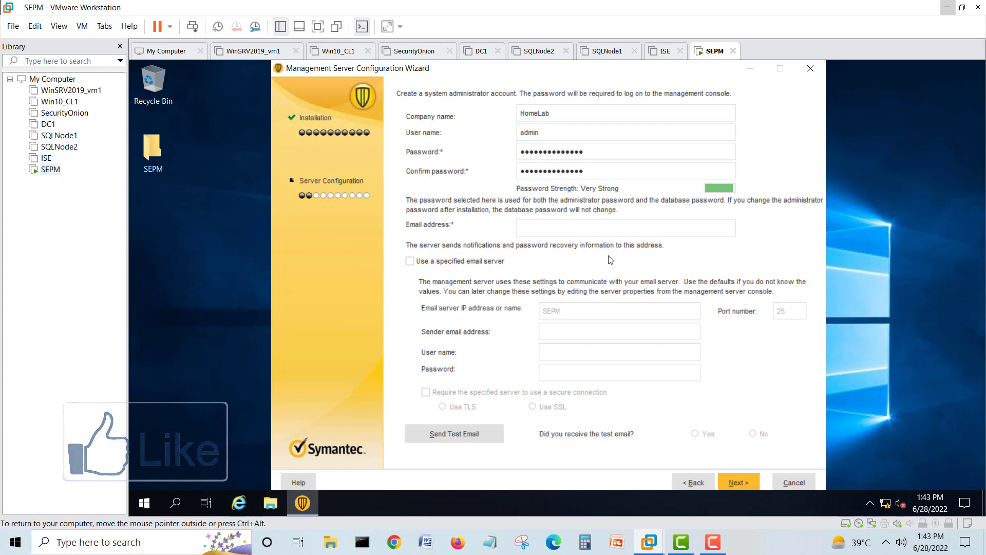
{"action": "left_click", "coordinate": [532, 229]}
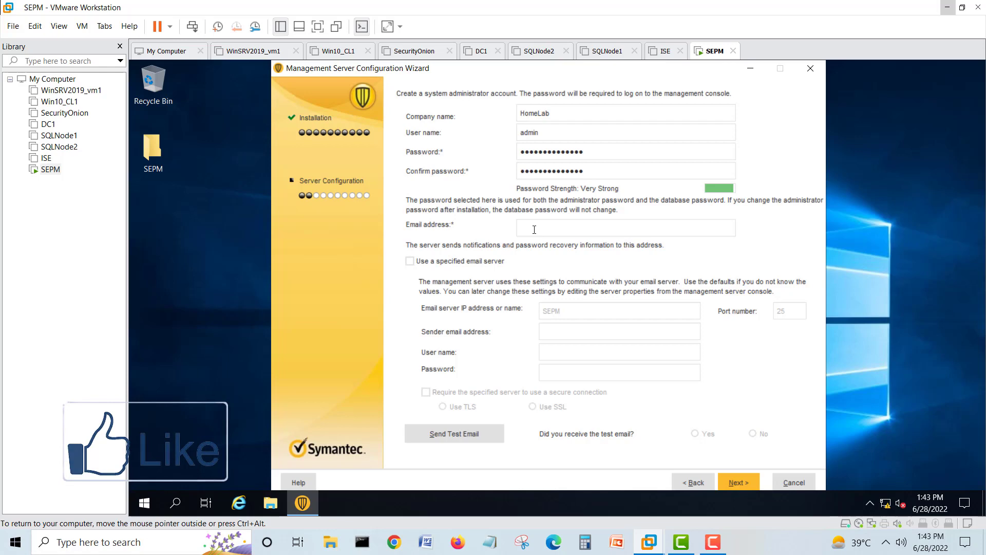
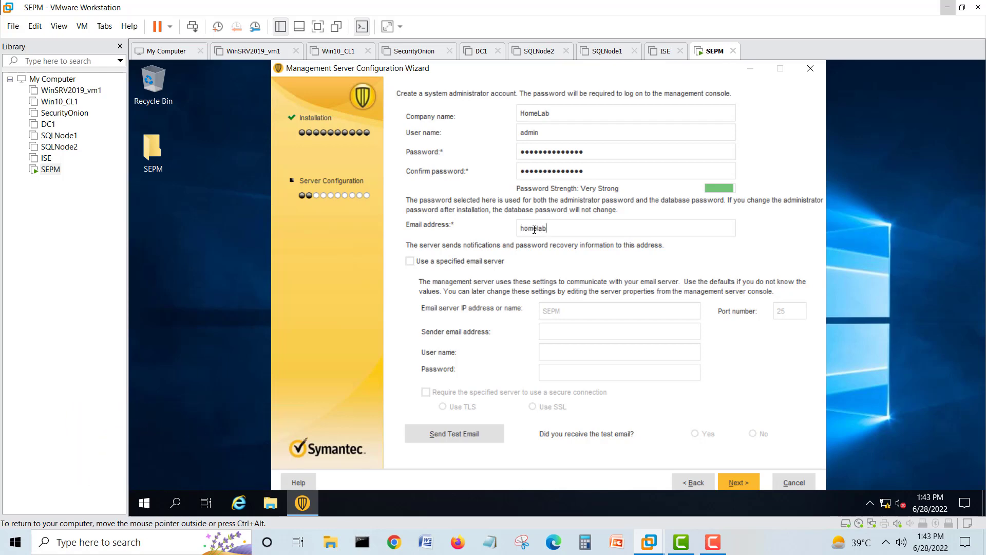
- Submit the account page, agree to a test email, and dismiss the failed-send message
{"action": "left_click", "coordinate": [742, 480]}
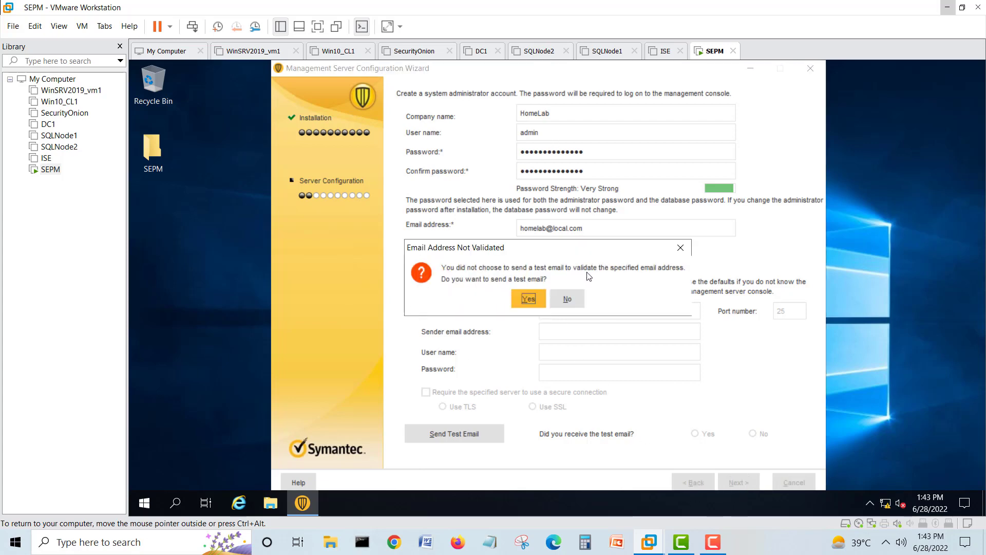
{"action": "left_click", "coordinate": [529, 298]}
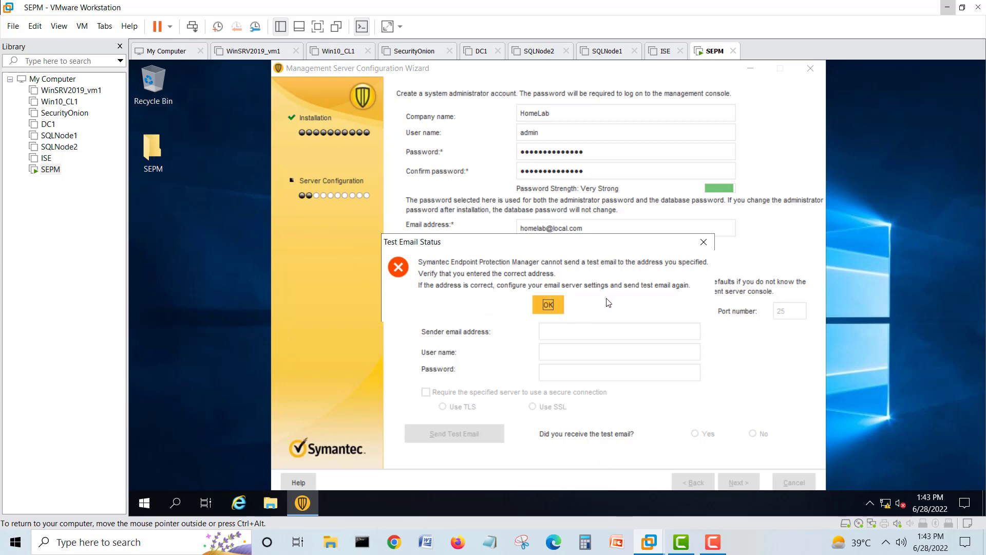
{"action": "left_click", "coordinate": [547, 304]}
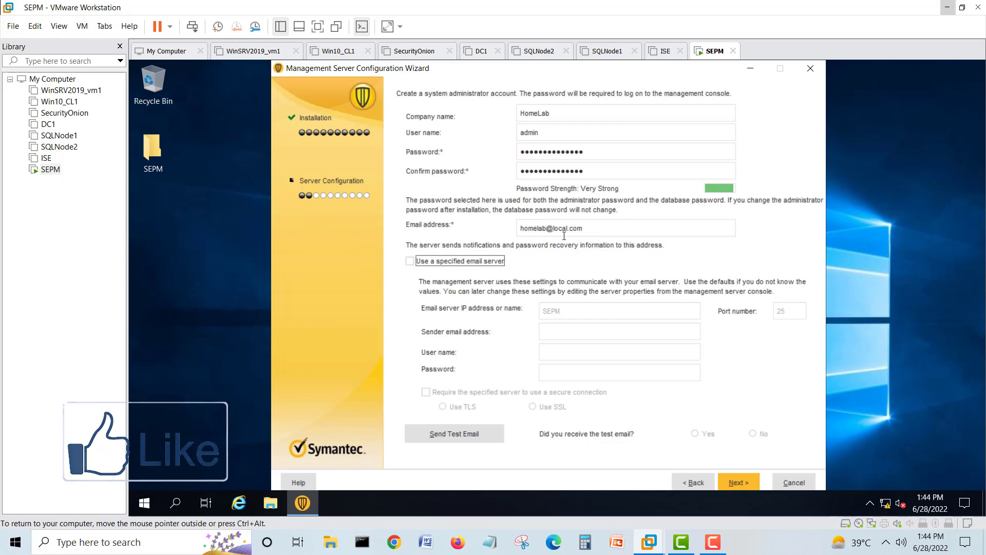
- Clear the old administrator e-mail address and dismiss the missing-address error
{"action": "left_click", "coordinate": [590, 230]}
{"action": "left_click_drag", "start_coordinate": [590, 230], "coordinate": [493, 223]}
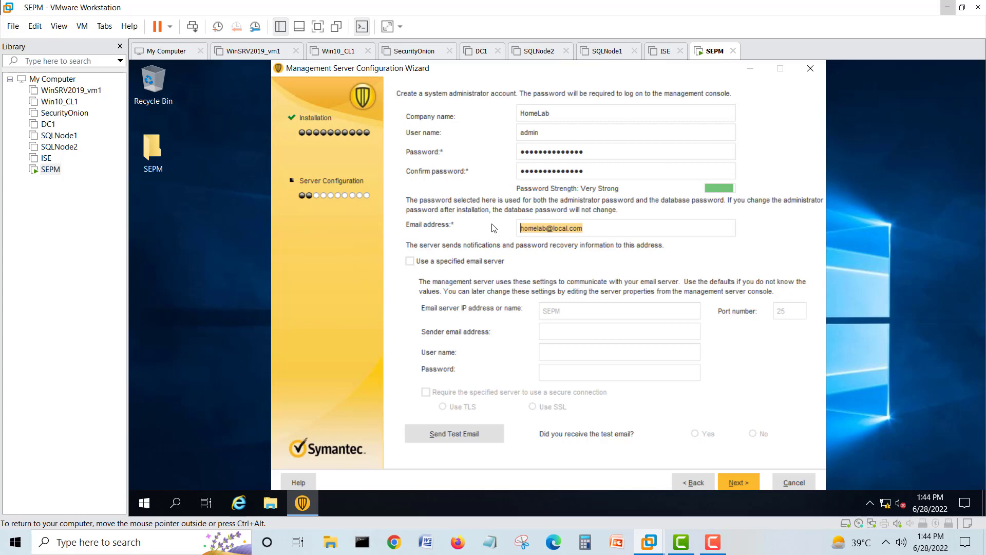
{"action": "key", "text": "BackSpace"}
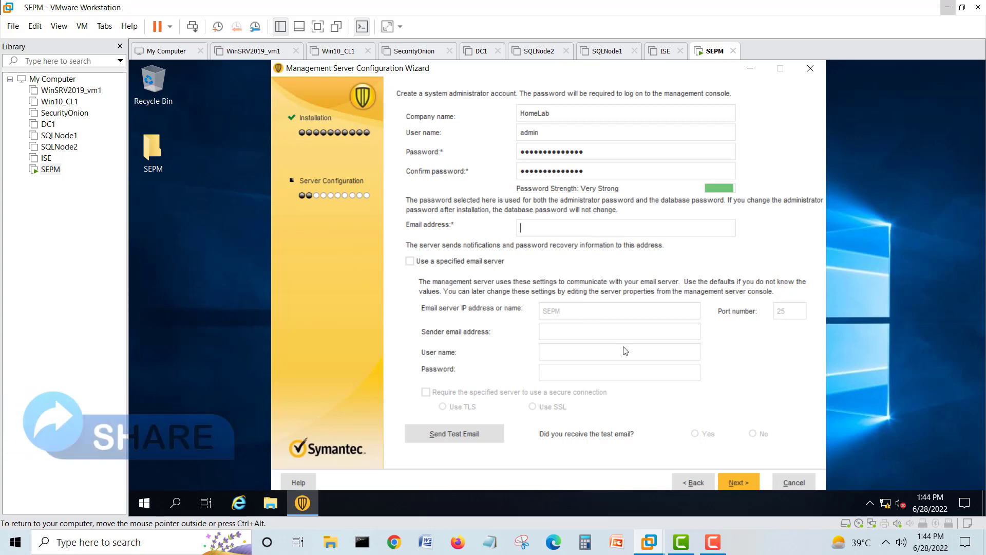
{"action": "left_click", "coordinate": [741, 476]}
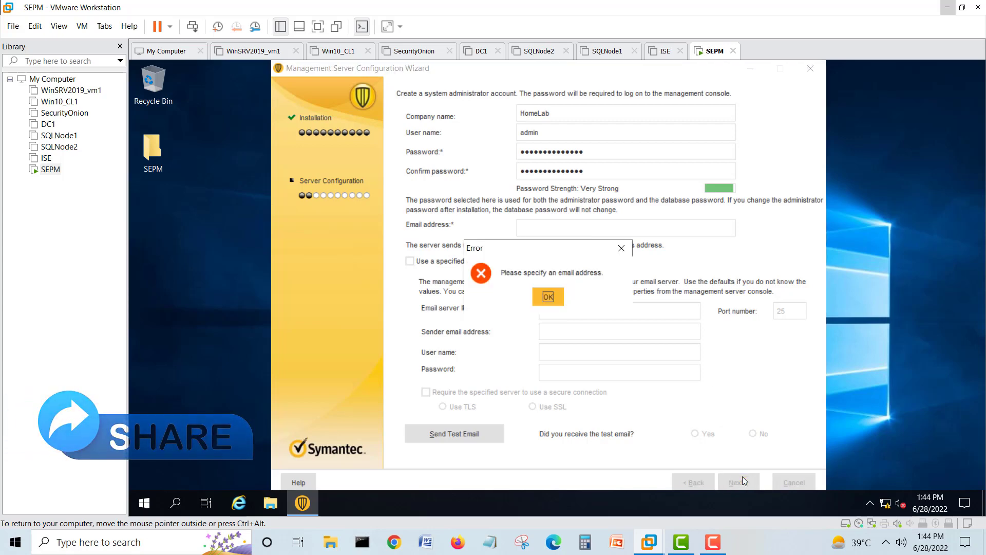
{"action": "left_click", "coordinate": [546, 297]}
- Enter a new administrator e-mail address and continue without sending a test email
{"action": "left_click", "coordinate": [556, 226]}
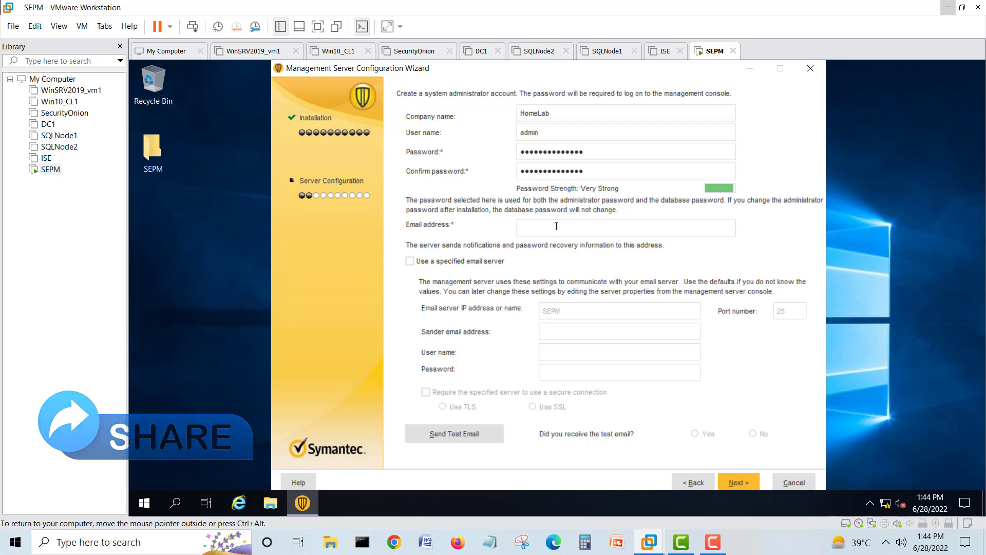
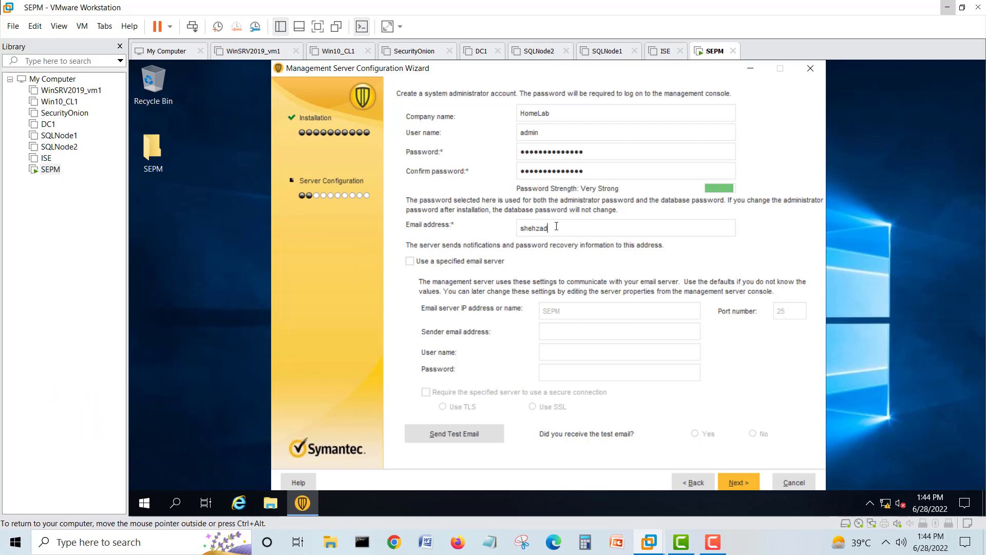
{"action": "left_click", "coordinate": [738, 483]}
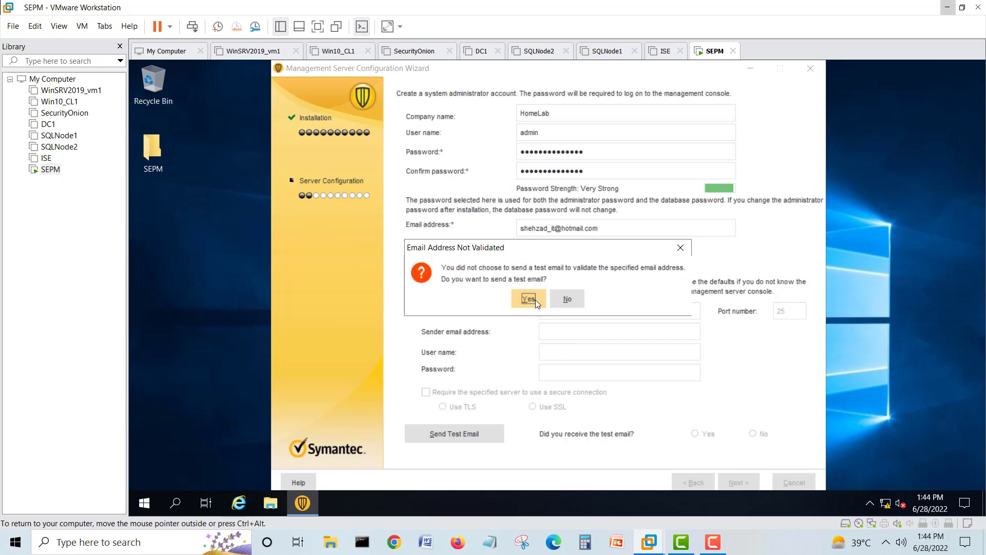
{"action": "left_click", "coordinate": [564, 300]}
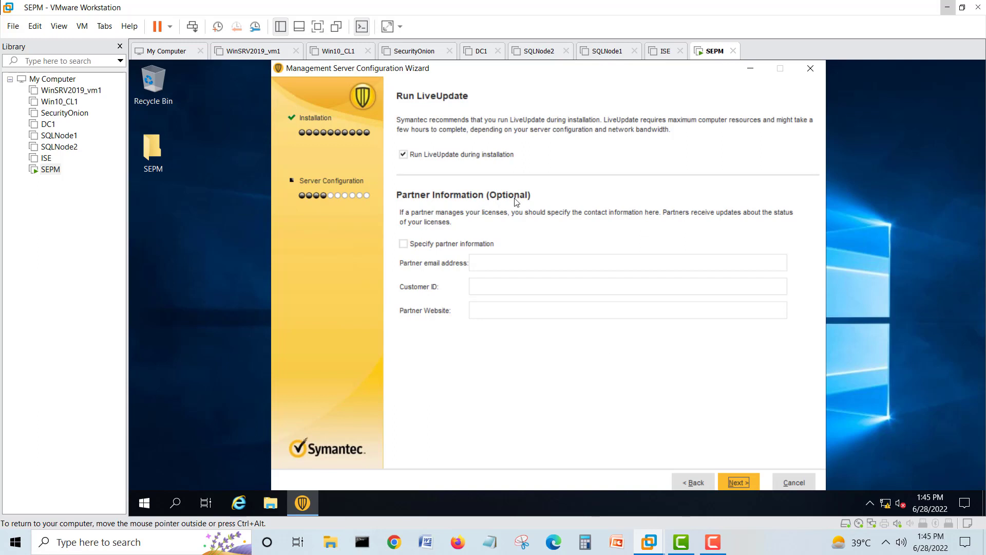
- Uncheck 'Run LiveUpdate during installation' and advance to Server Data Collection
{"action": "left_click", "coordinate": [442, 156]}
{"action": "left_click", "coordinate": [441, 156]}
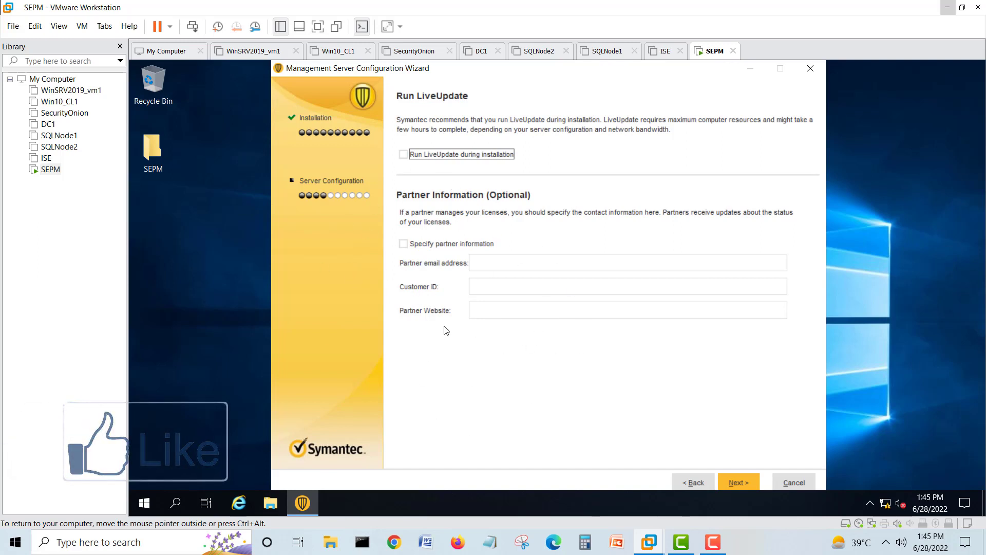
{"action": "left_click", "coordinate": [747, 481]}
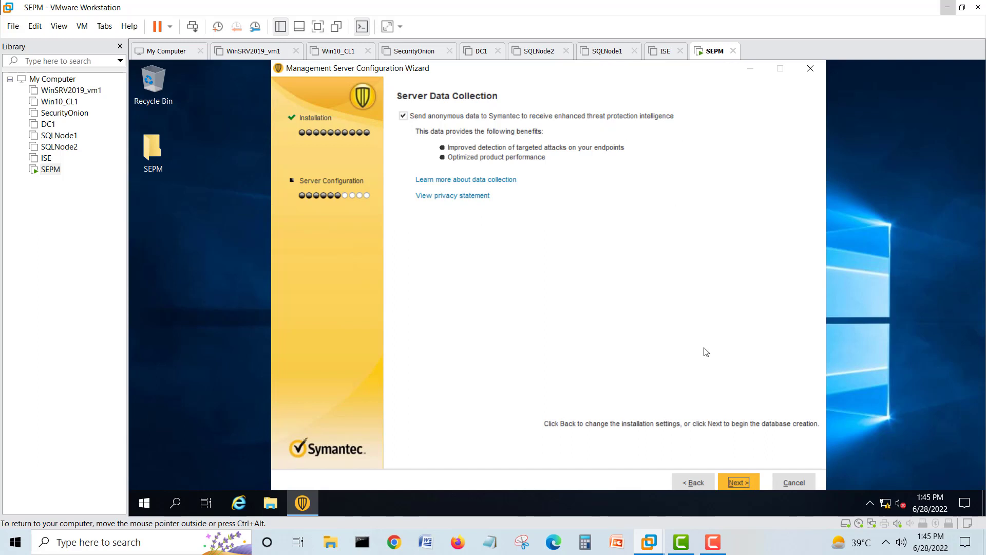
- Start database creation from Server Data Collection and wait for Configuration completed
{"action": "left_click", "coordinate": [742, 479]}
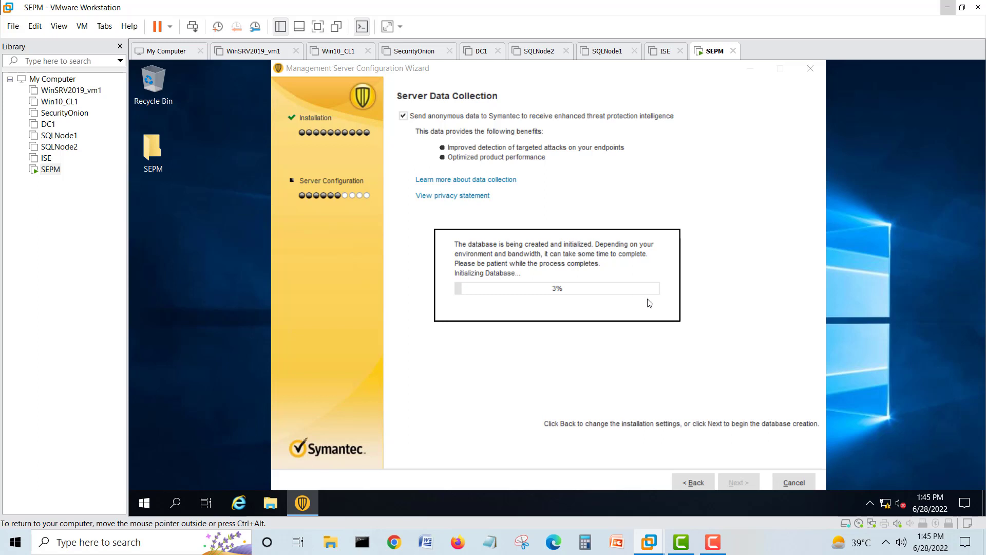
{"action": "left_click", "coordinate": [713, 542]}
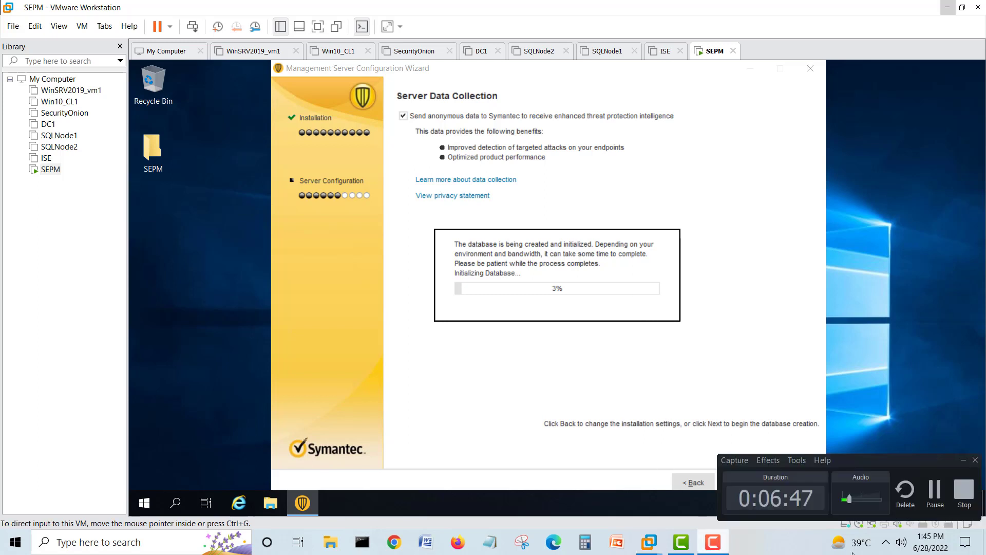
{"action": "left_click", "coordinate": [938, 499]}
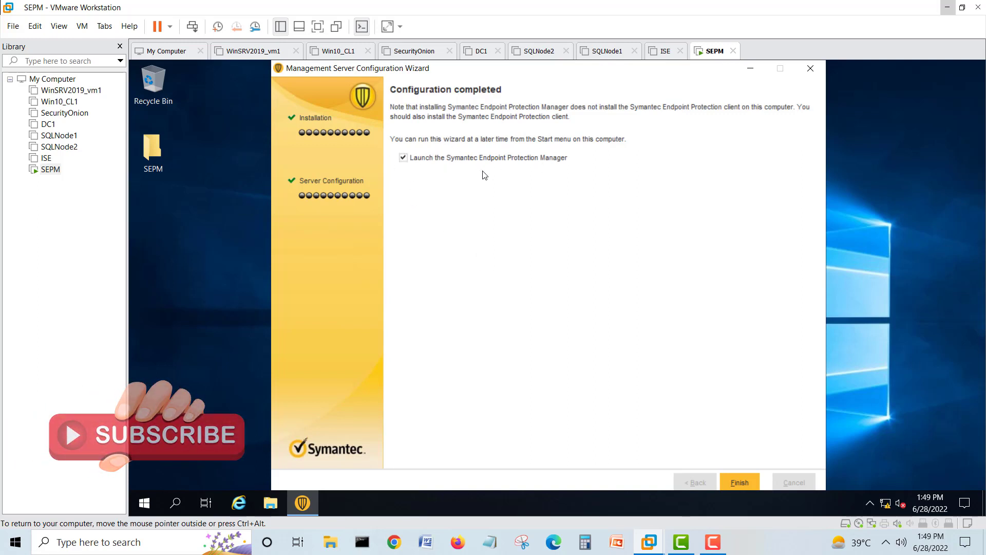
- Finish the wizard with 'Launch the Symantec Endpoint Protection Manager' left checked
{"action": "left_click", "coordinate": [739, 479]}
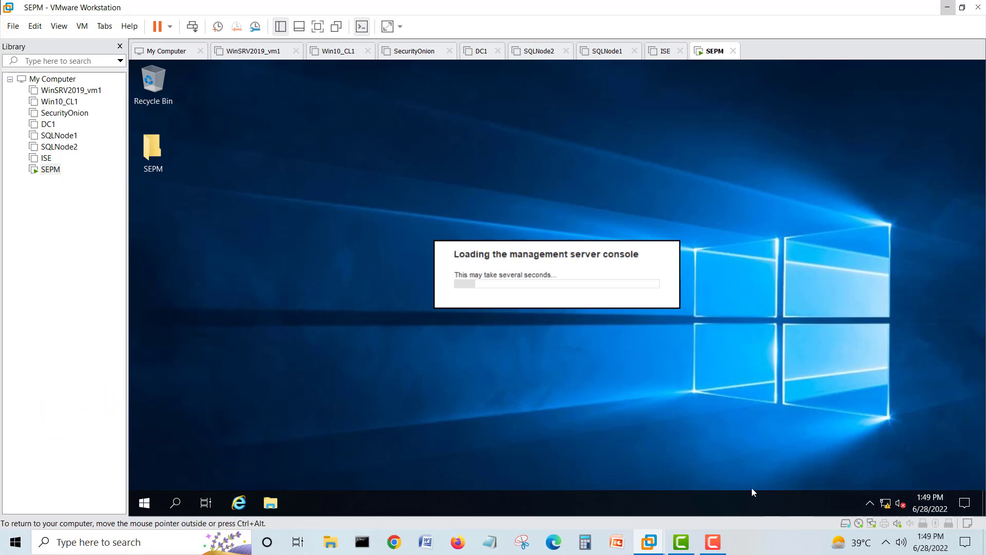
- Wait for the management console logon screen to load with server SEPM:8443 and blank credentials
{"action": "left_click", "coordinate": [872, 504]}
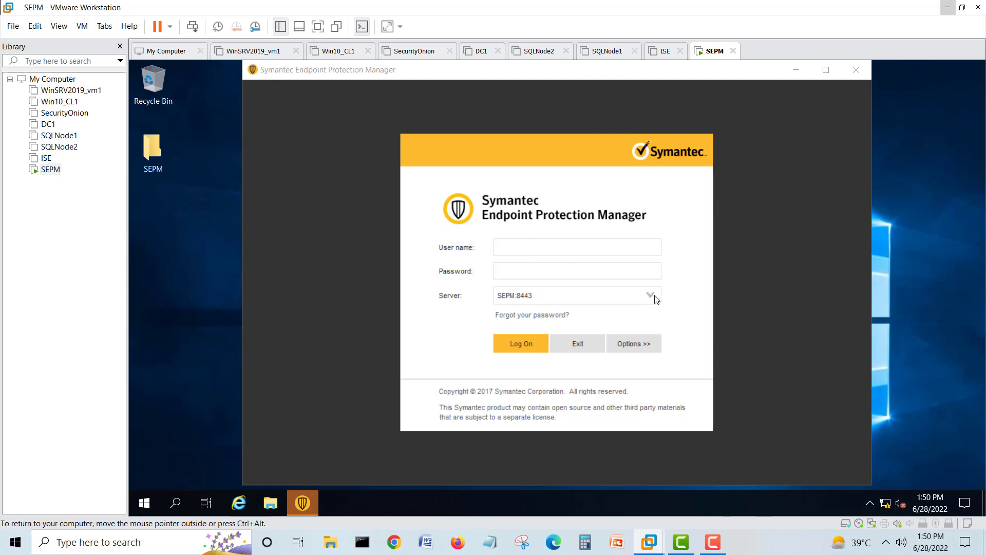
- Enter user name Admin and the administrator password on the logon screen
{"action": "left_click", "coordinate": [512, 247]}
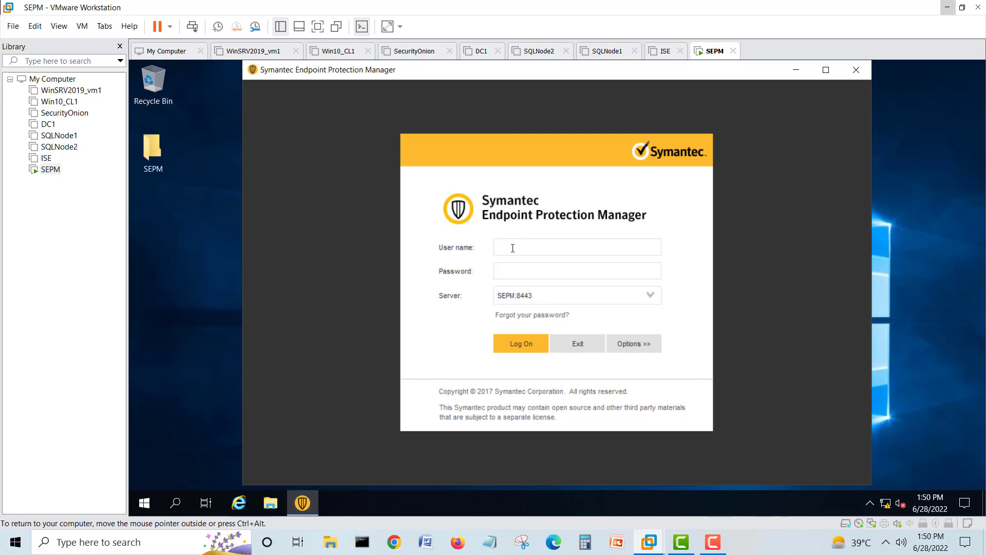
{"action": "type", "text": "Admin"}
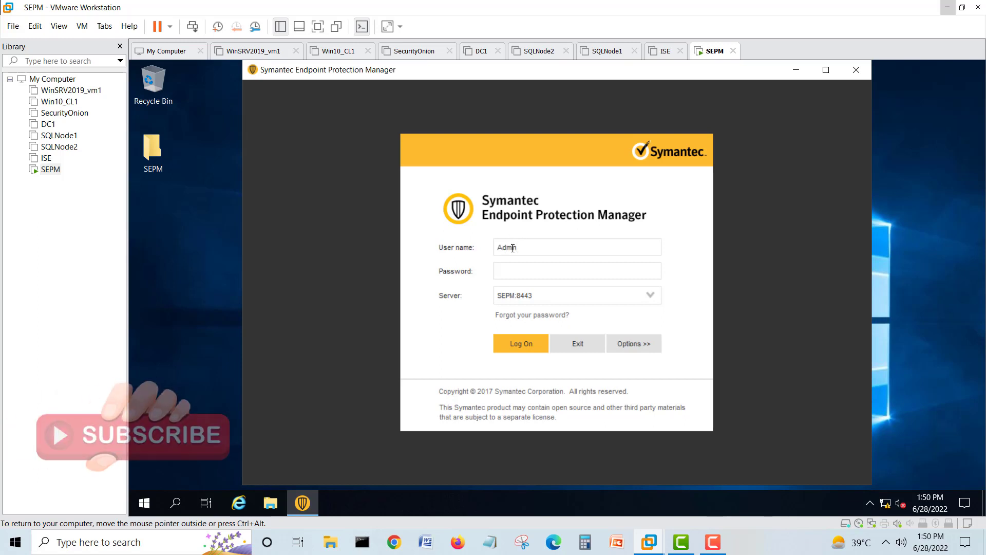
{"action": "left_click", "coordinate": [523, 271]}
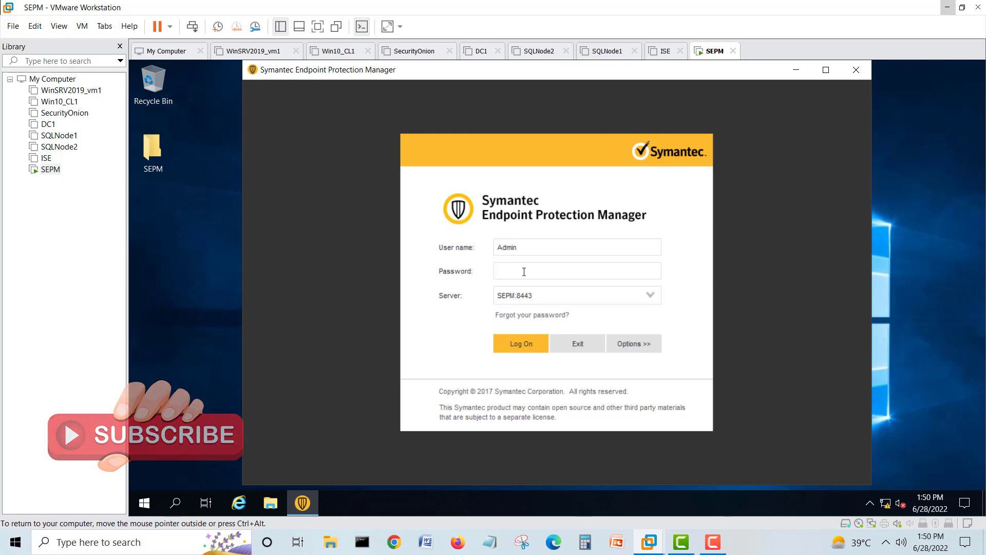
{"action": "type", "text": "•••"}
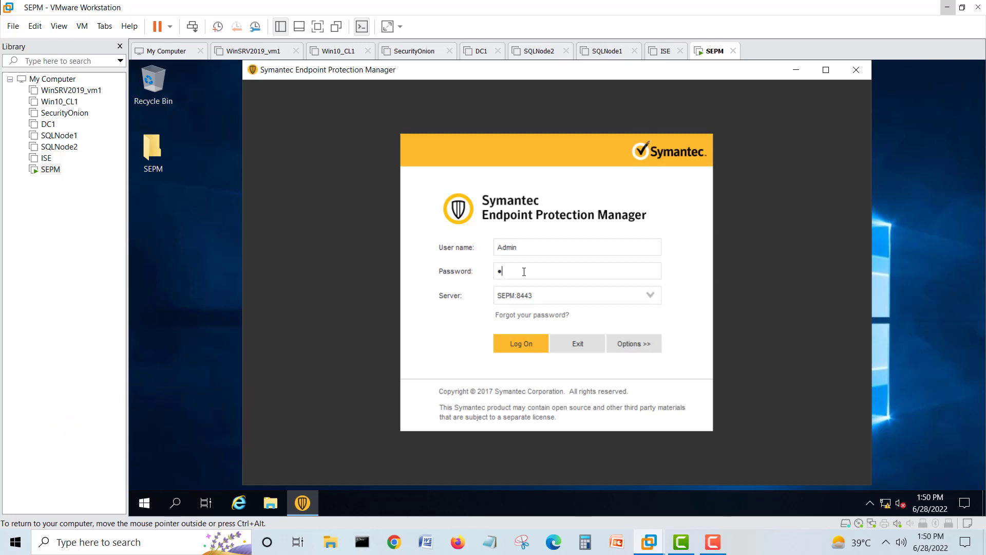
{"action": "type", "text": "•••••••••••"}
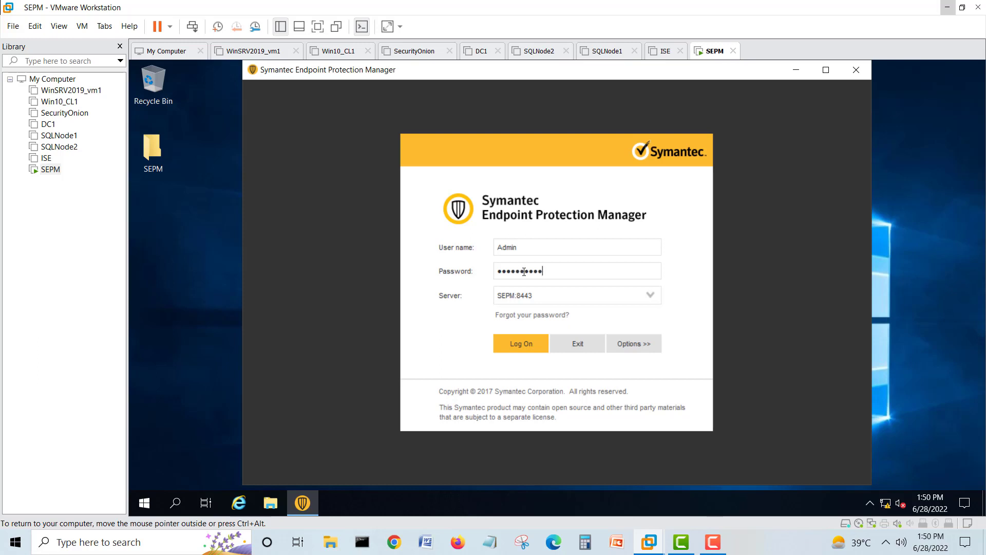
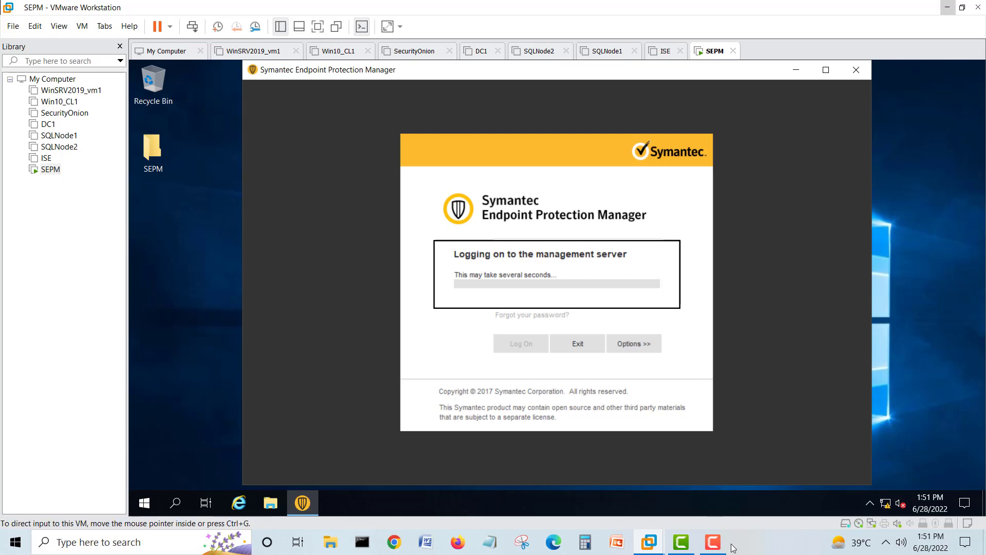
- Log on to the SEPM management server with the admin credentials
{"action": "left_click", "coordinate": [714, 545]}
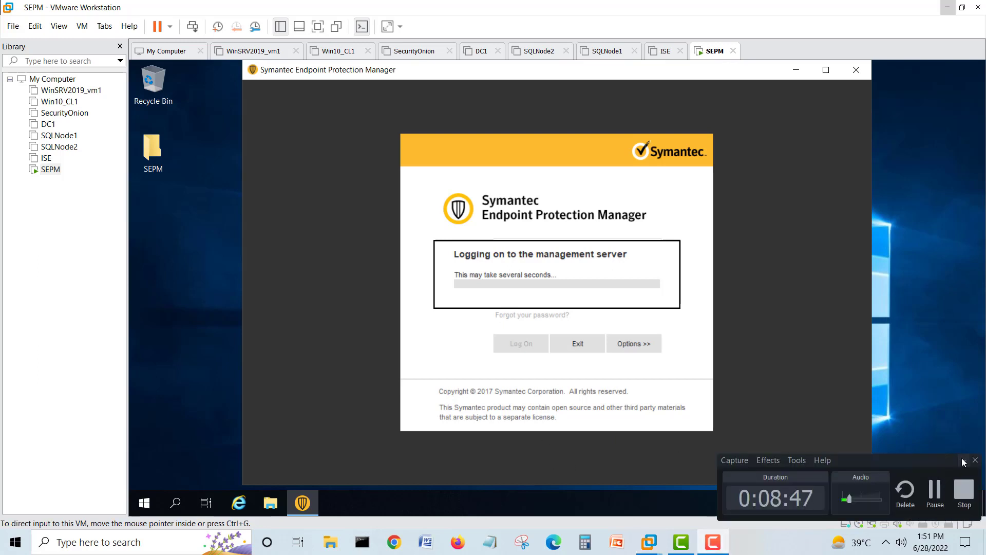
- Wait for logon to finish until Getting Started appears over the Home page
{"action": "left_click", "coordinate": [959, 461]}
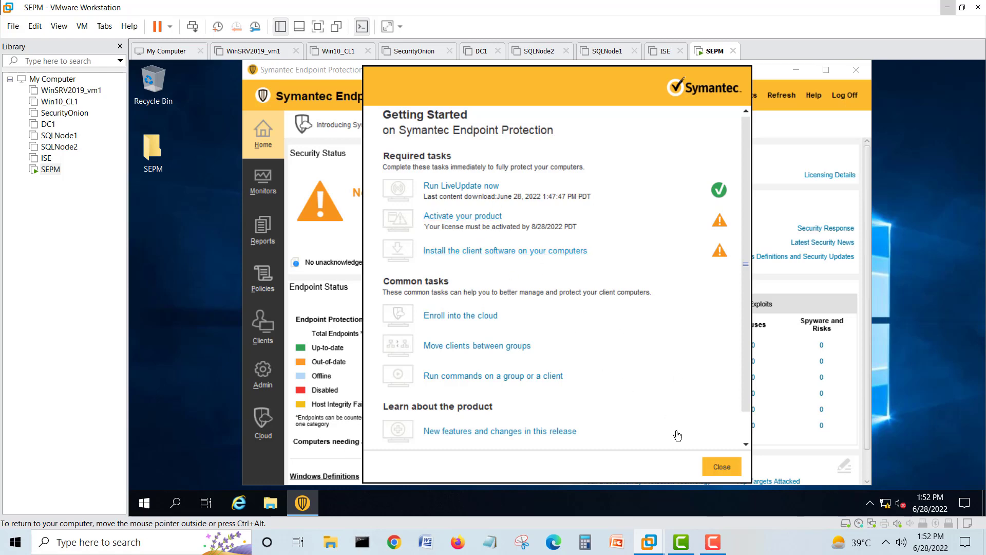
- Close Getting Started, maximize the console, then visit Clients and return to Home
{"action": "left_click", "coordinate": [721, 466]}
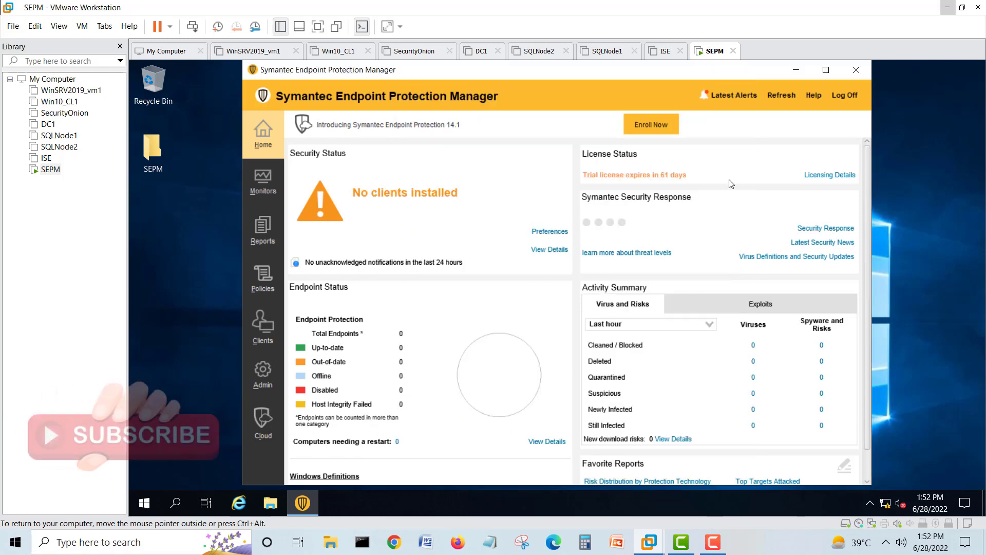
{"action": "left_click", "coordinate": [825, 71]}
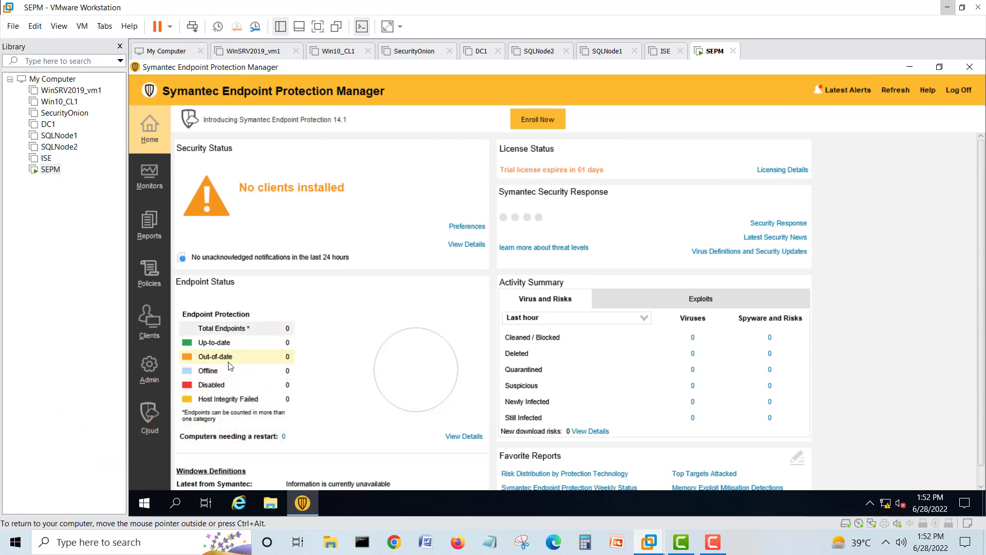
{"action": "left_click", "coordinate": [152, 325]}
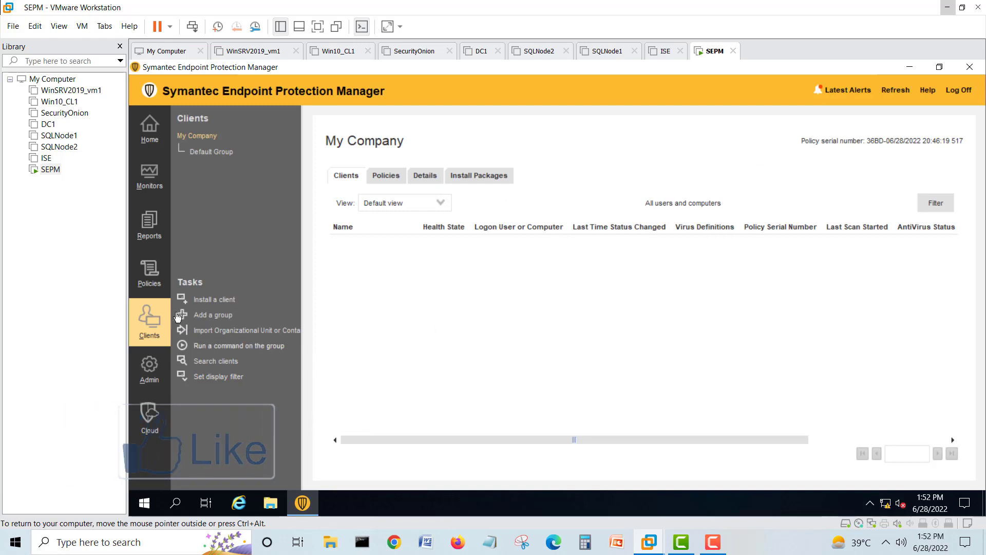
{"action": "left_click", "coordinate": [147, 149]}
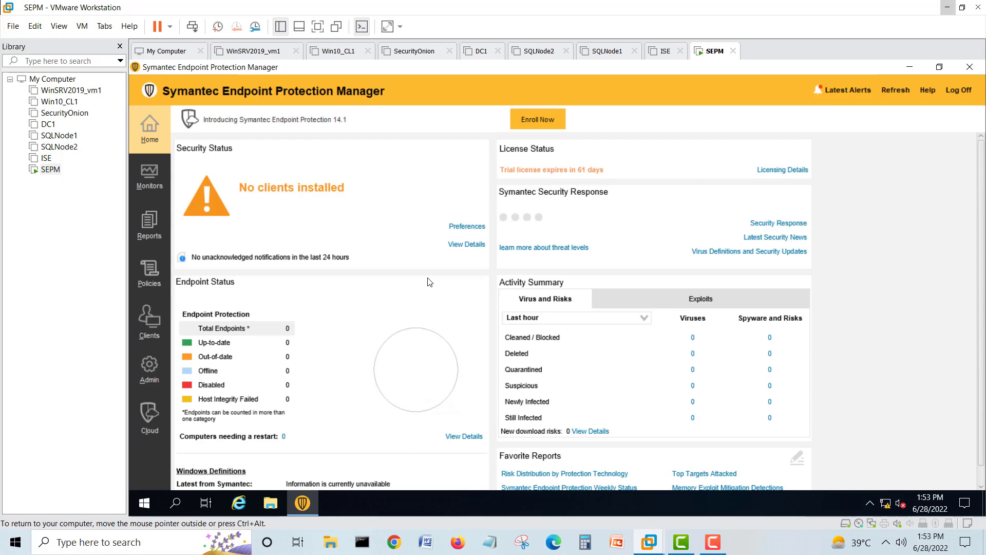
- Tour Policies and Clients, then scroll through the admin system administrator details on Admin
{"action": "left_click", "coordinate": [150, 273]}
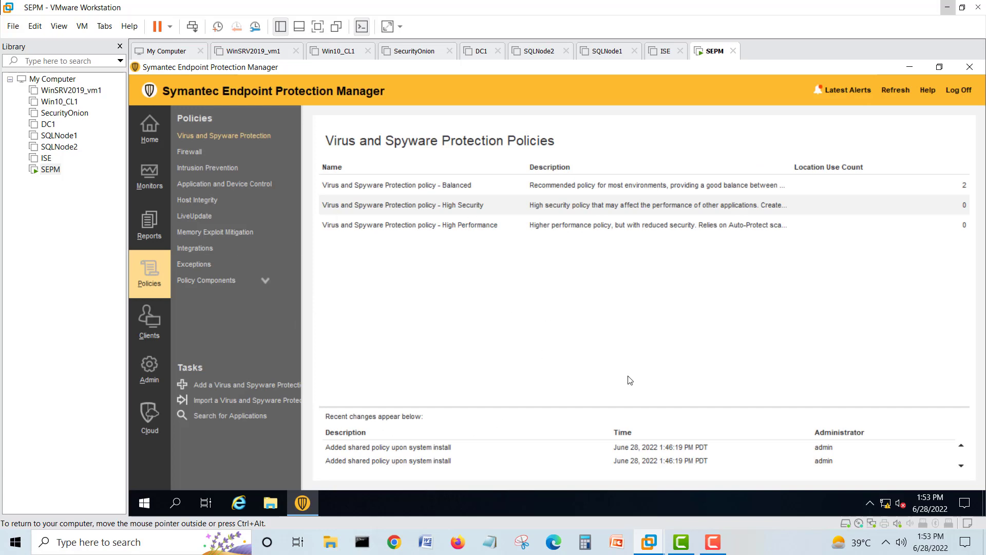
{"action": "left_click", "coordinate": [150, 325]}
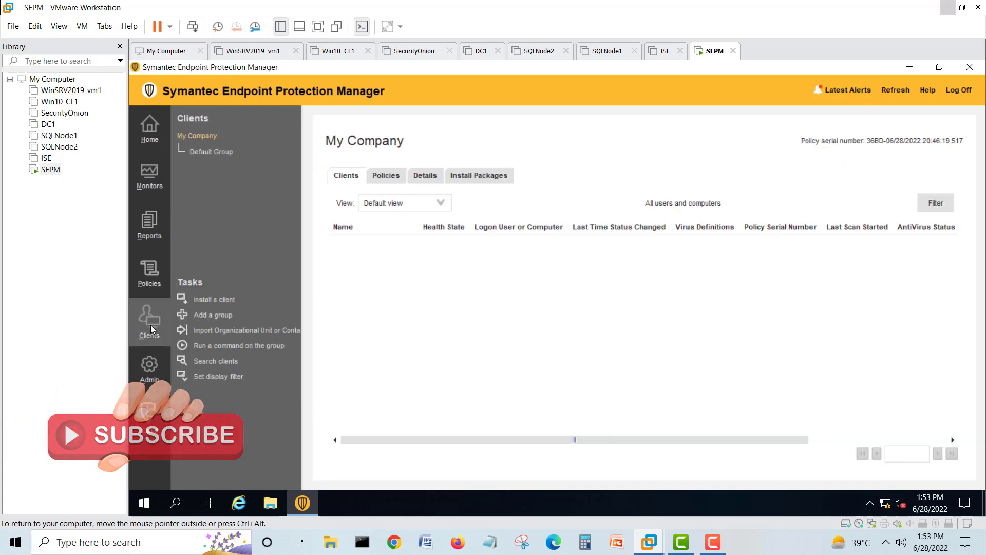
{"action": "left_click", "coordinate": [149, 366]}
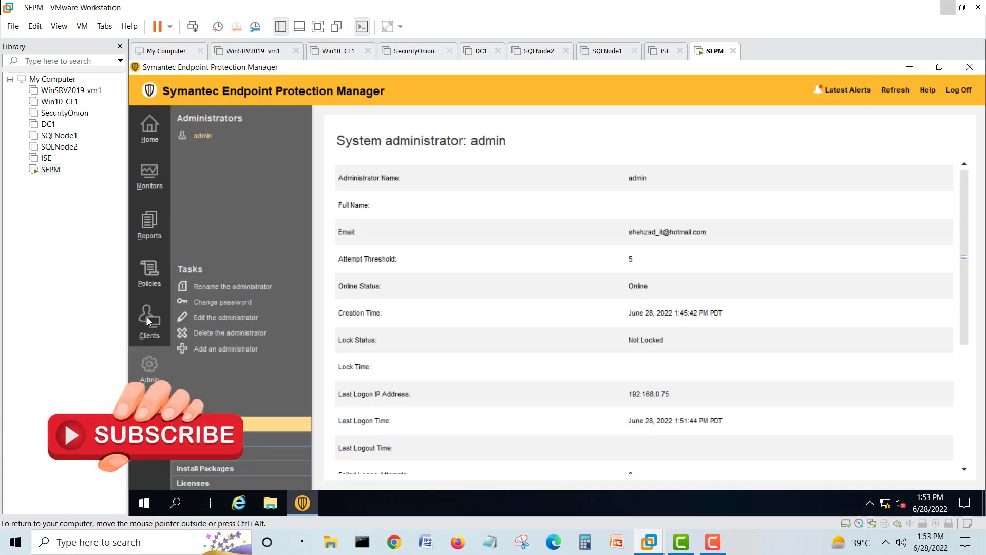
{"action": "scroll", "coordinate": [507, 322], "scroll_direction": "down", "scroll_amount": 2}
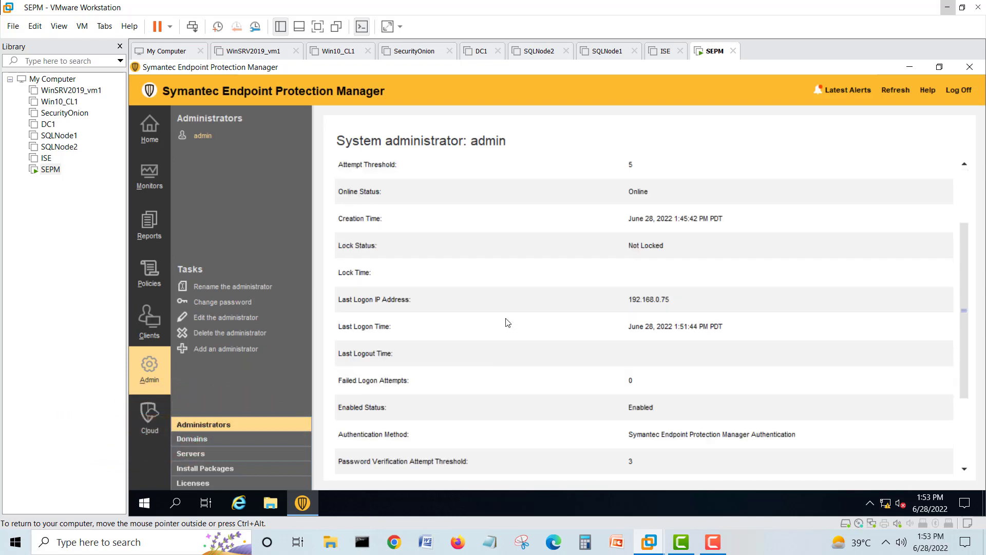
{"action": "scroll", "coordinate": [507, 322], "scroll_direction": "down", "scroll_amount": 2}
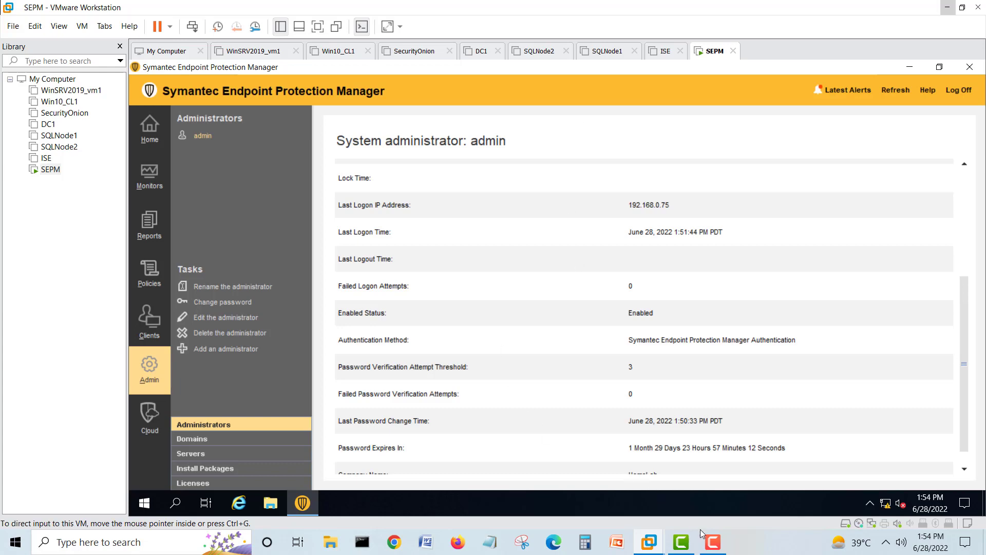
{"action": "left_click", "coordinate": [713, 542]}
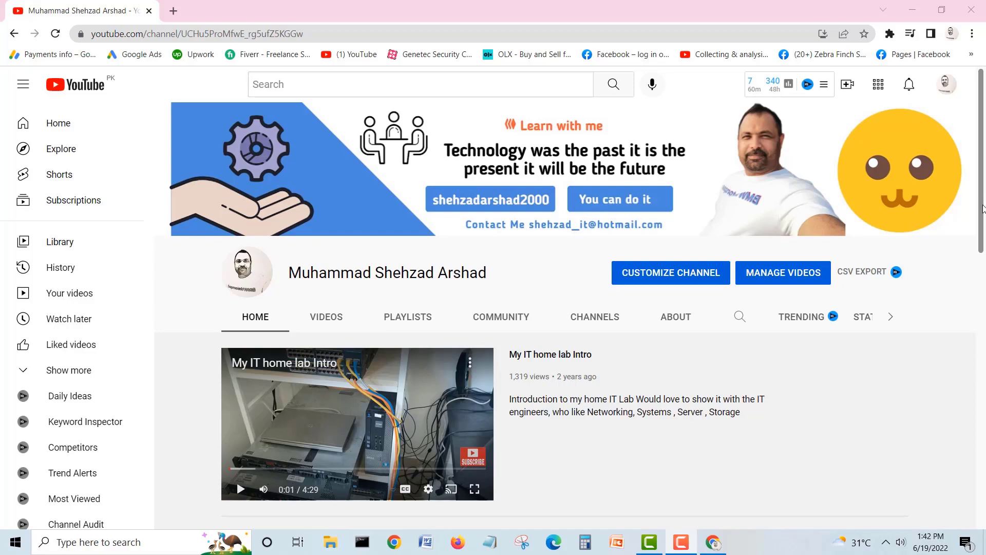
- Browse the channel's uploaded videos on the VIDEOS tab, then switch to PLAYLISTS
{"action": "left_click_drag", "start_coordinate": [982, 207], "coordinate": [984, 168]}
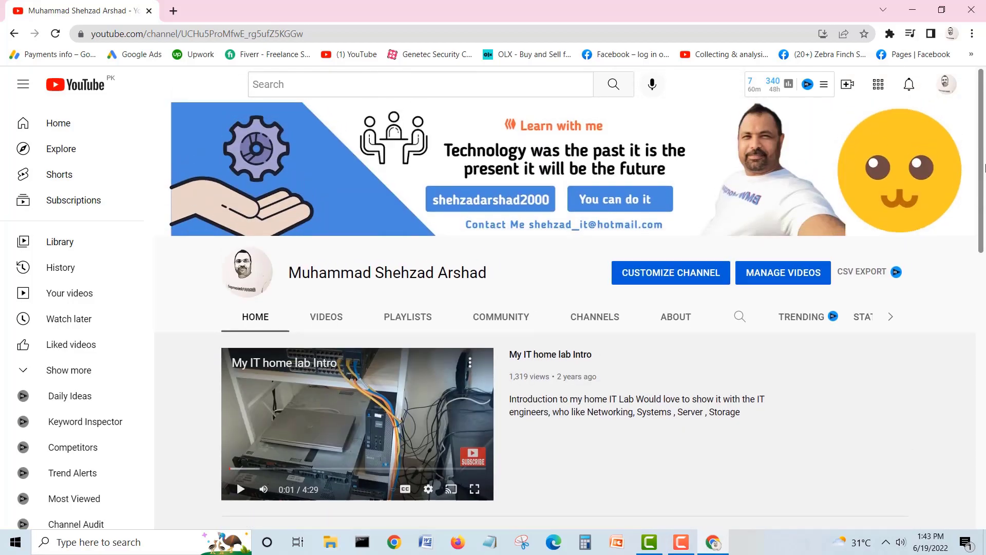
{"action": "left_click", "coordinate": [325, 318]}
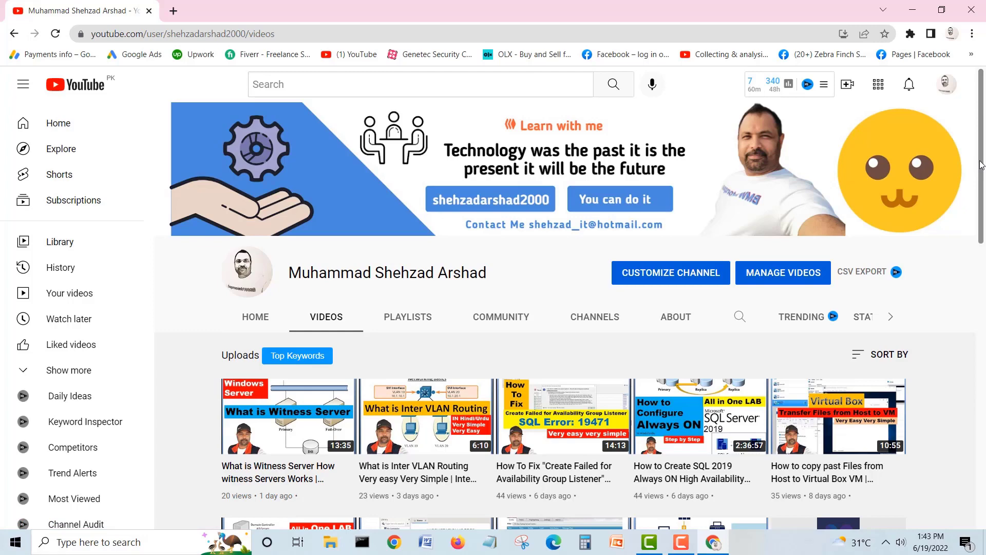
{"action": "left_click_drag", "start_coordinate": [979, 171], "coordinate": [975, 251]}
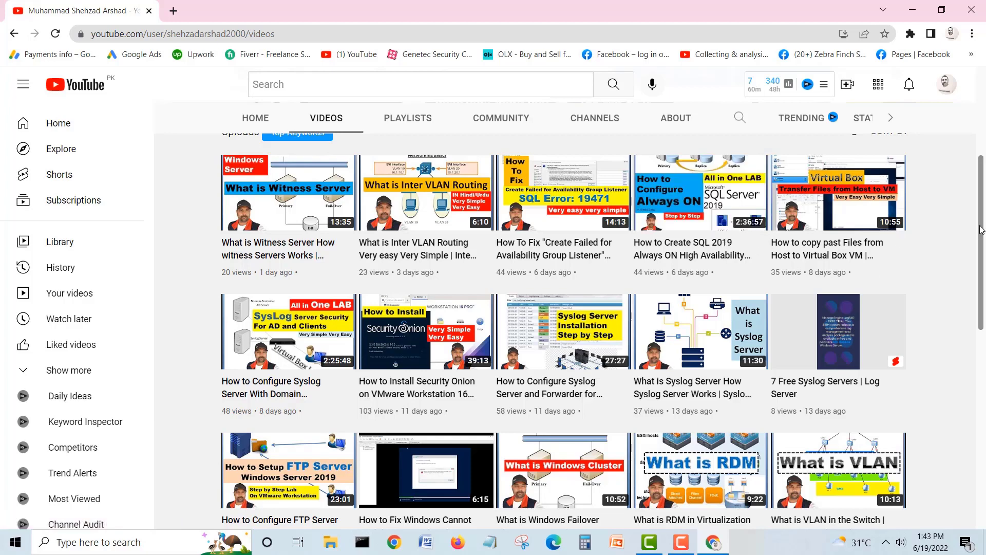
{"action": "left_click_drag", "start_coordinate": [980, 229], "coordinate": [982, 326]}
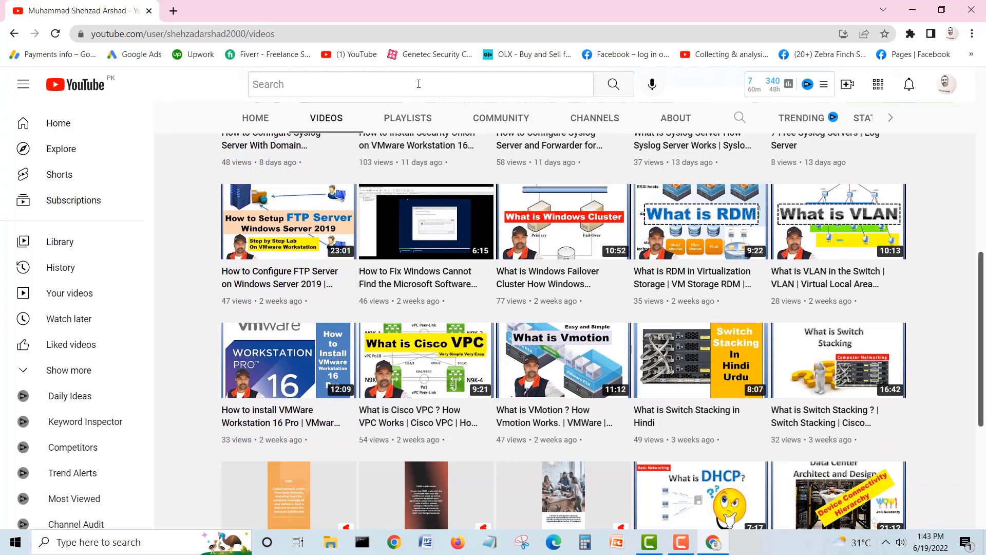
{"action": "left_click", "coordinate": [398, 126]}
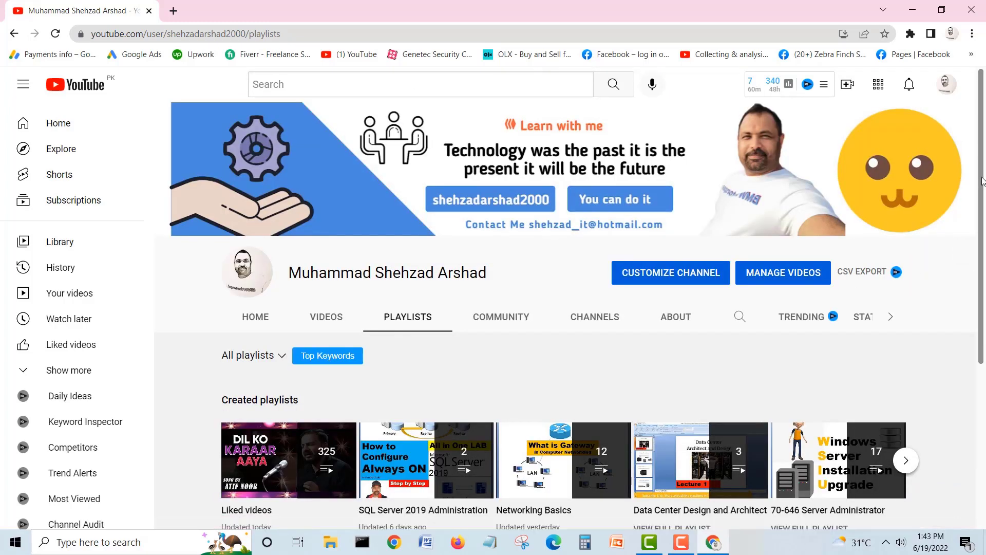
- Page through the created and IT Courses playlists, then go back to the VIDEOS tab
{"action": "left_click_drag", "start_coordinate": [982, 181], "coordinate": [980, 344]}
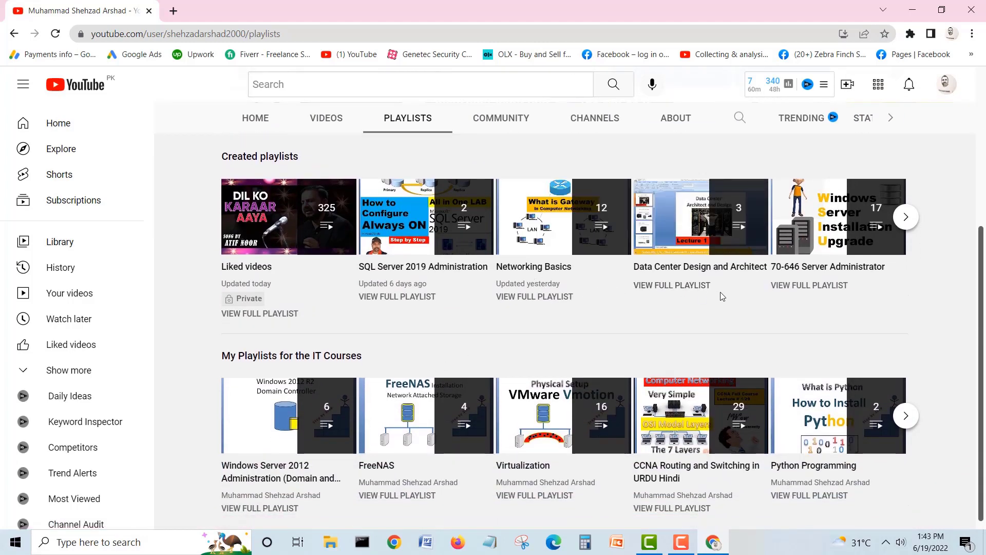
{"action": "left_click", "coordinate": [906, 217]}
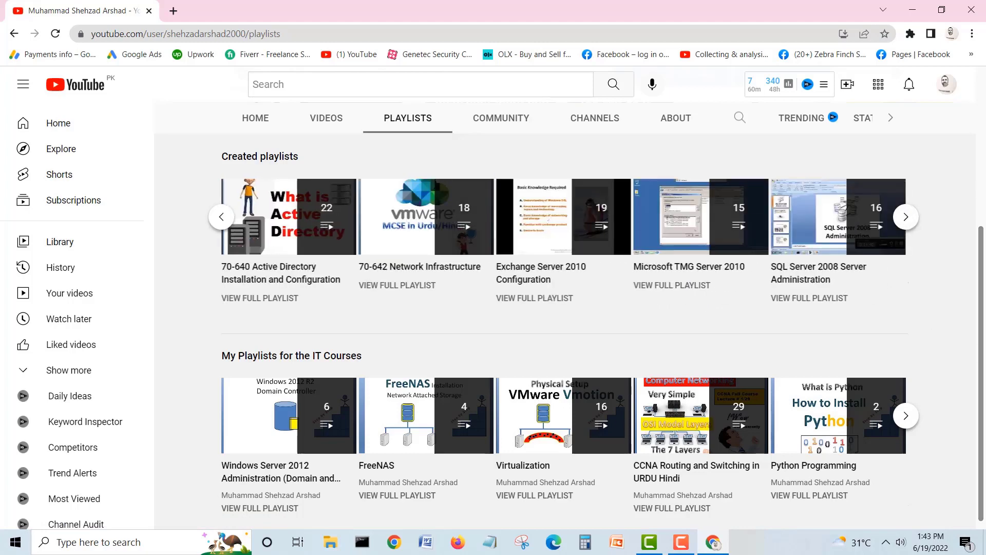
{"action": "scroll", "coordinate": [981, 318], "scroll_direction": "down", "scroll_amount": 1}
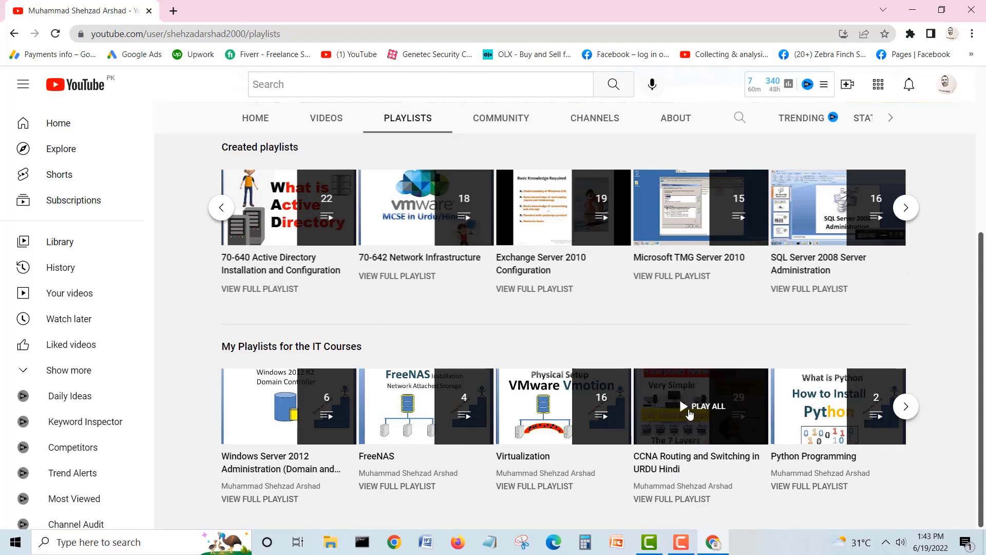
{"action": "left_click", "coordinate": [905, 408]}
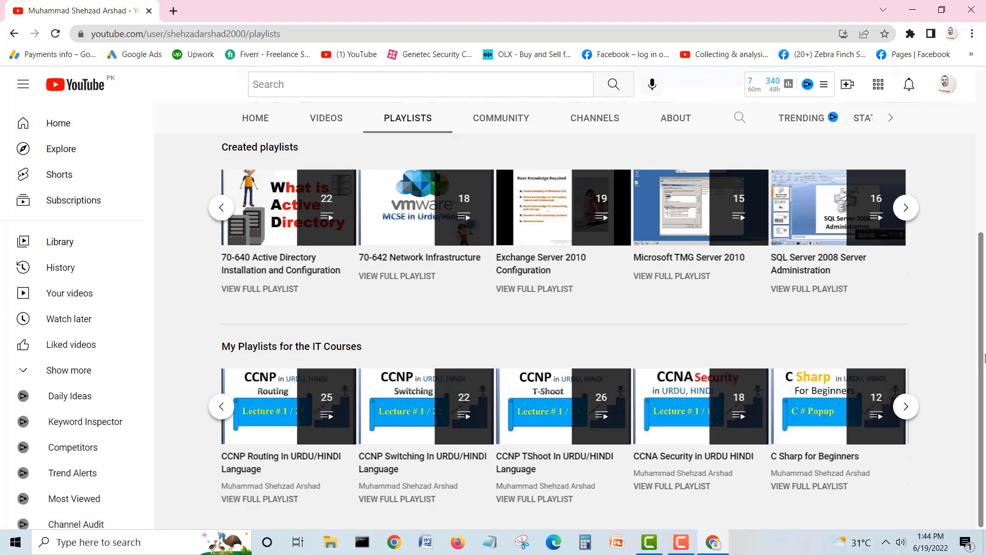
{"action": "left_click_drag", "start_coordinate": [983, 357], "coordinate": [984, 146]}
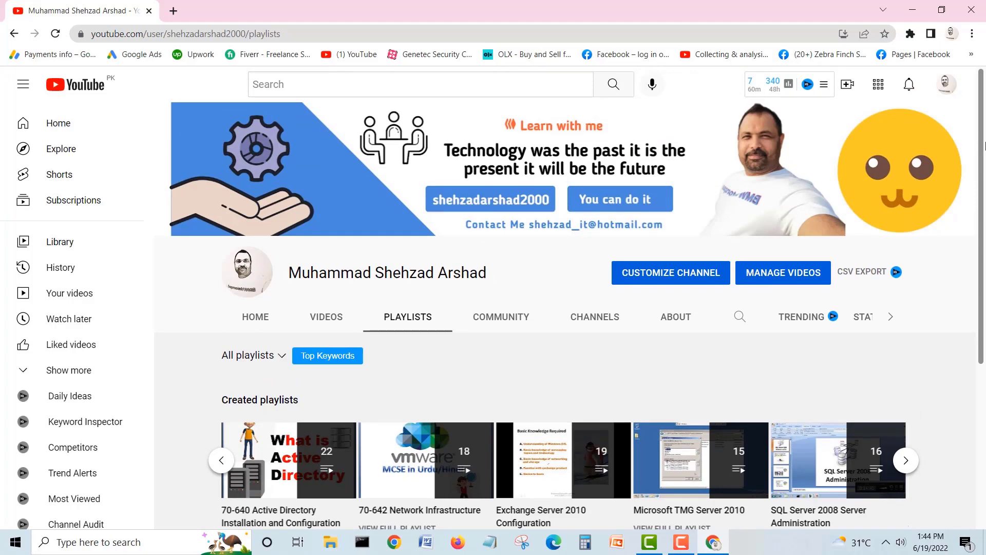
{"action": "left_click_drag", "start_coordinate": [984, 184], "coordinate": [984, 336]}
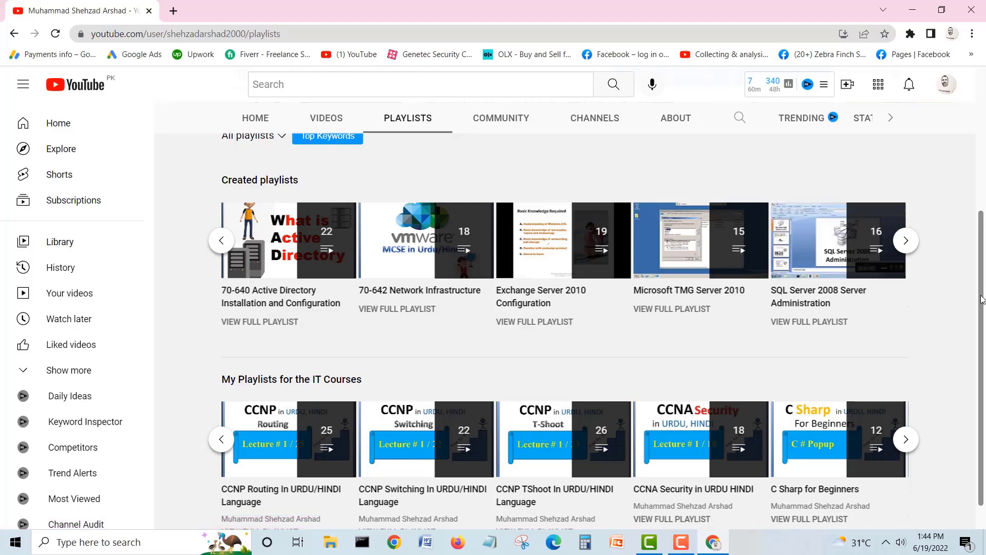
{"action": "left_click_drag", "start_coordinate": [981, 298], "coordinate": [973, 203]}
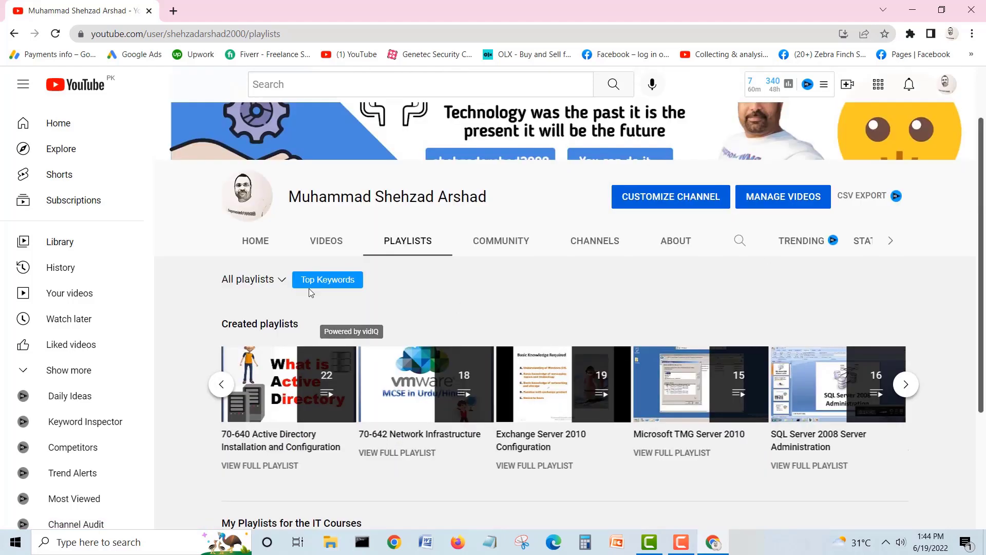
{"action": "left_click", "coordinate": [327, 239]}
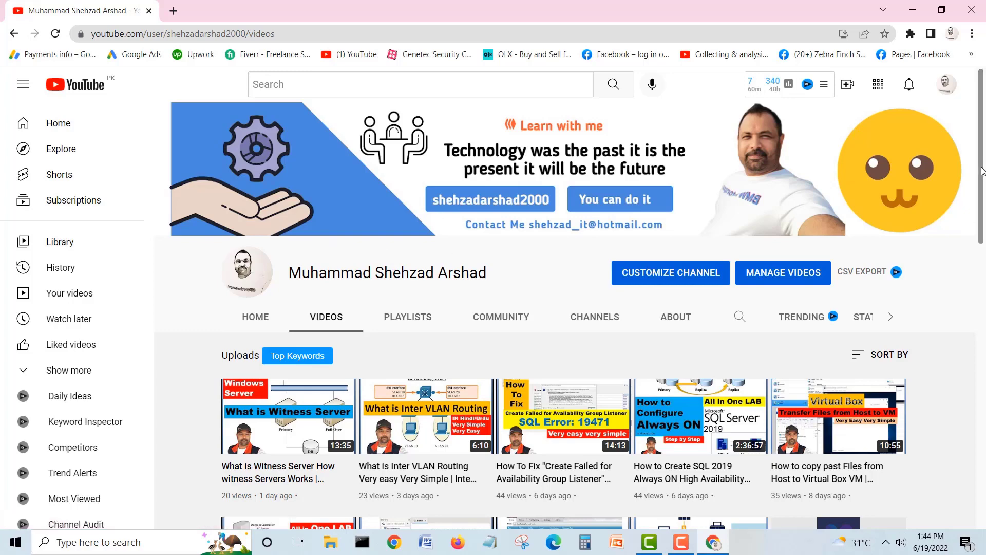
{"action": "left_click_drag", "start_coordinate": [981, 171], "coordinate": [980, 223]}
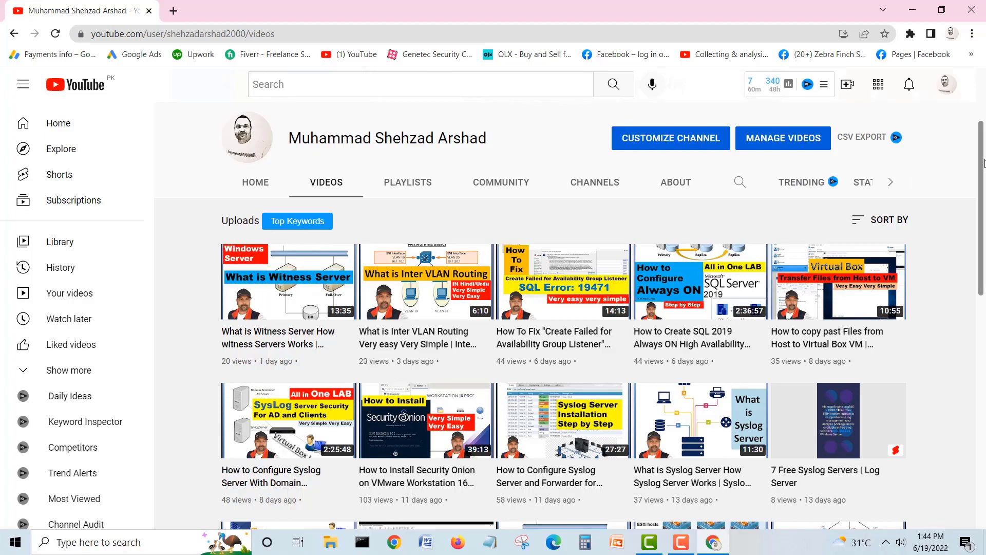
{"action": "scroll", "coordinate": [981, 163], "scroll_direction": "down", "scroll_amount": 5}
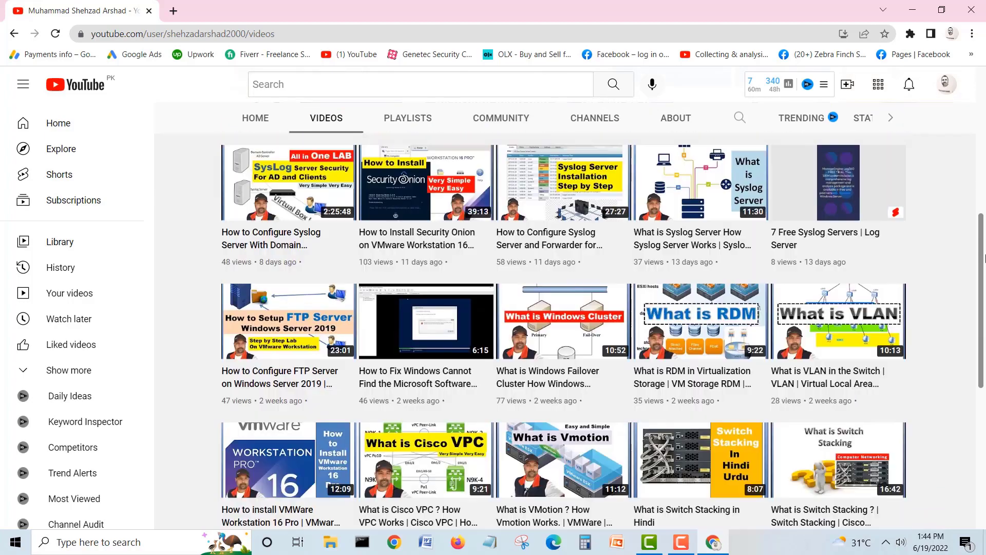
{"action": "scroll", "coordinate": [983, 314], "scroll_direction": "down", "scroll_amount": 3}
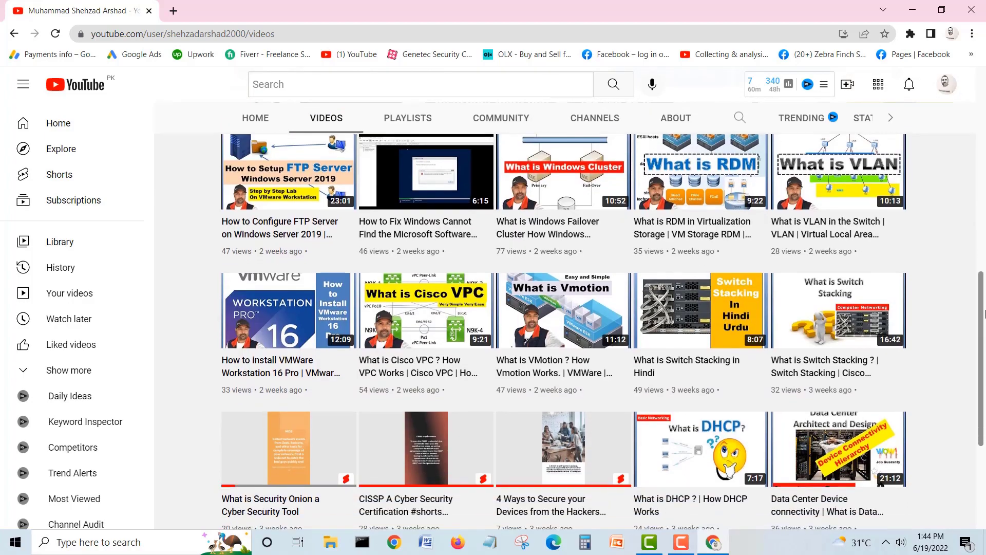
{"action": "scroll", "coordinate": [984, 314], "scroll_direction": "down", "scroll_amount": 4}
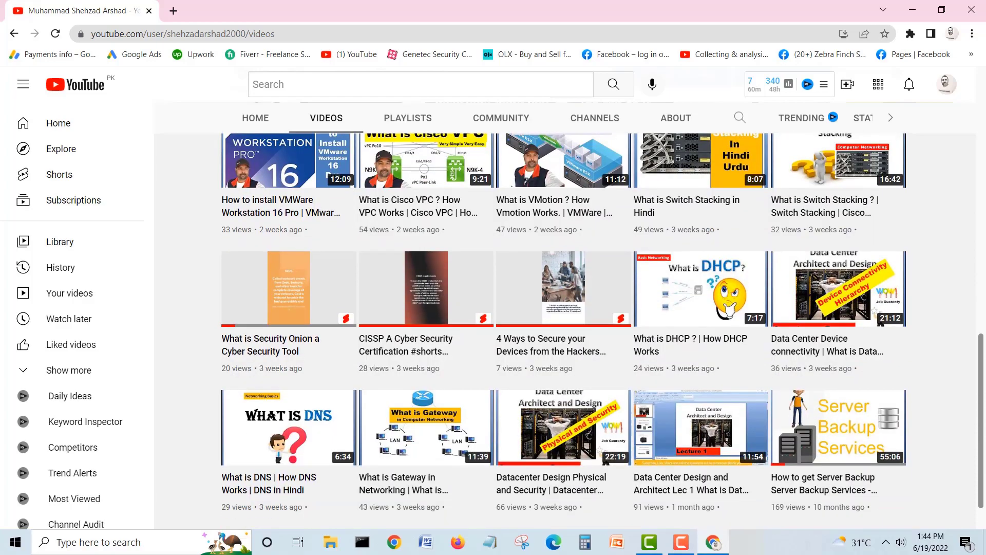
{"action": "scroll", "coordinate": [984, 408], "scroll_direction": "down", "scroll_amount": 8}
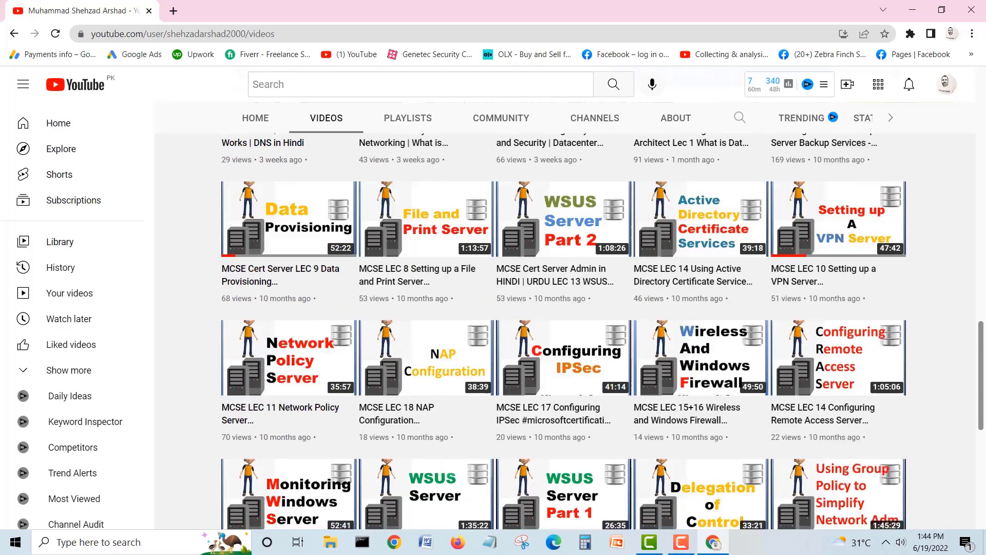
{"action": "scroll", "coordinate": [984, 411], "scroll_direction": "down", "scroll_amount": 3}
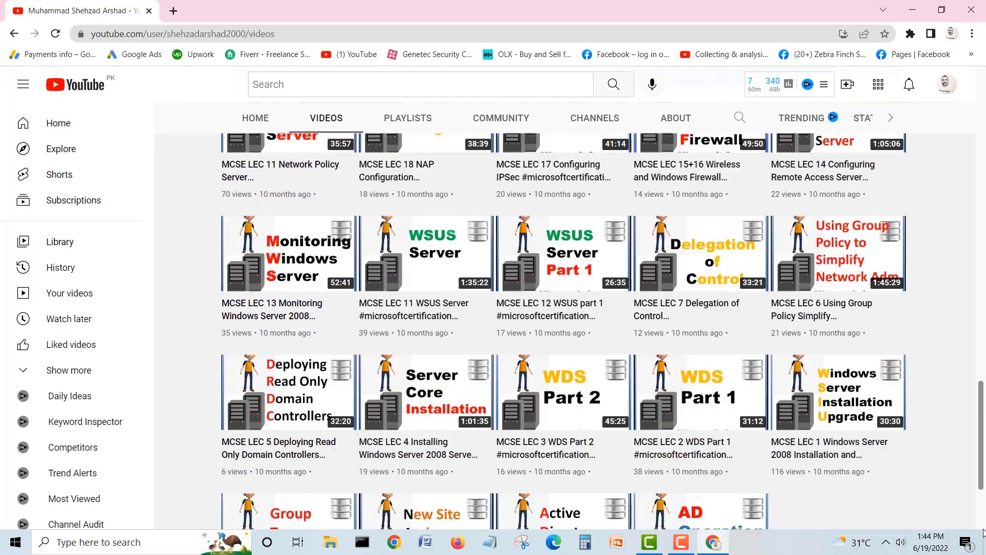
{"action": "scroll", "coordinate": [983, 534], "scroll_direction": "down", "scroll_amount": 1}
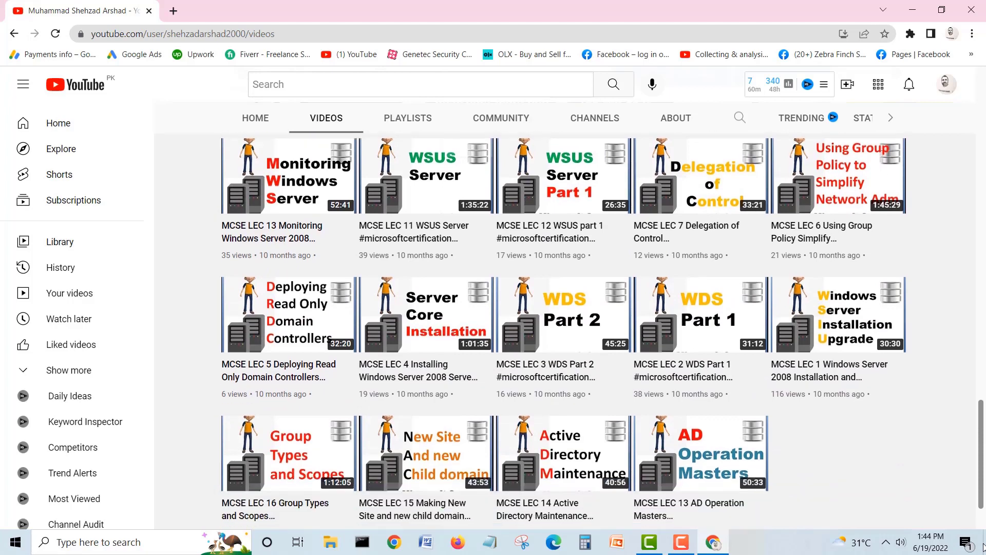
{"action": "scroll", "coordinate": [984, 534], "scroll_direction": "down", "scroll_amount": 1}
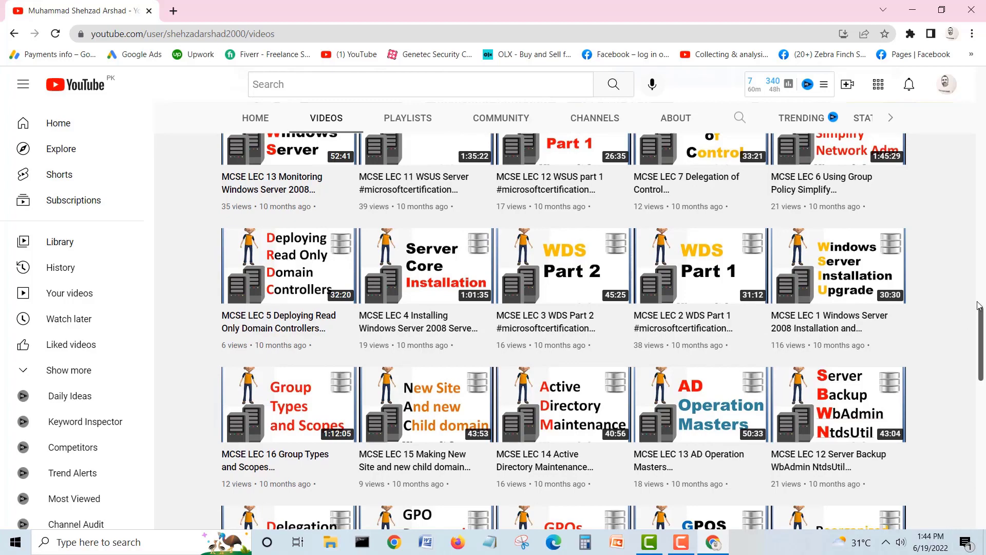
{"action": "left_click_drag", "start_coordinate": [982, 317], "coordinate": [971, 497]}
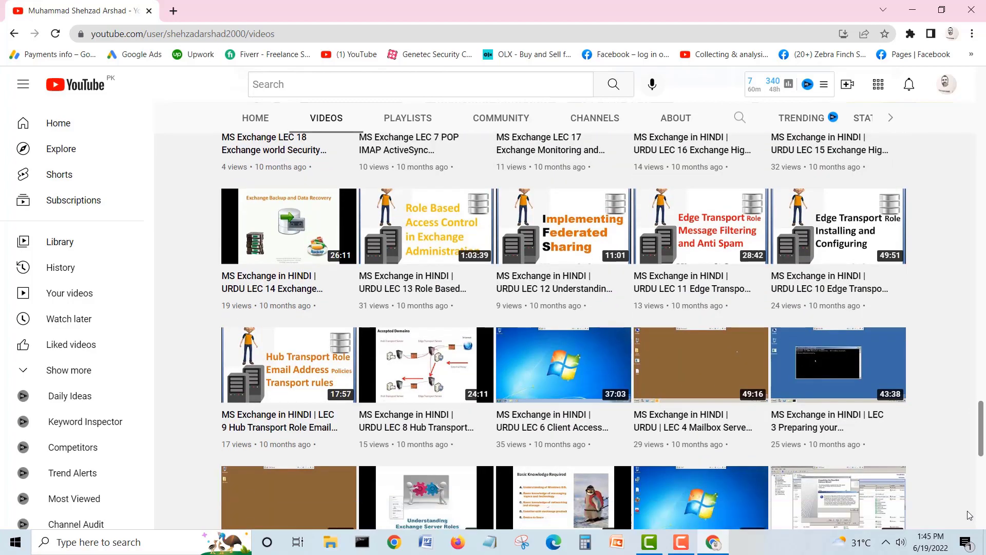
{"action": "scroll", "coordinate": [971, 498], "scroll_direction": "down", "scroll_amount": 5}
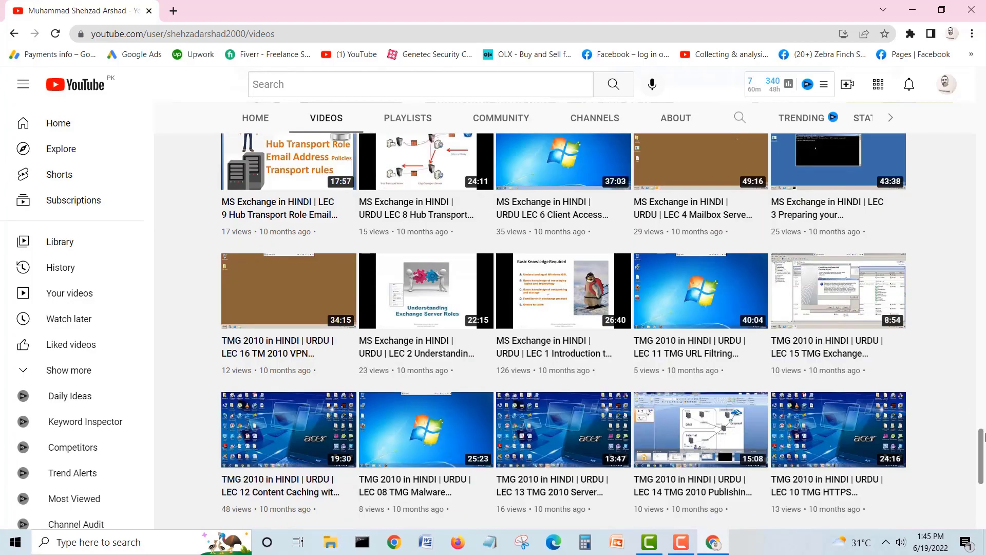
{"action": "left_click_drag", "start_coordinate": [981, 436], "coordinate": [982, 469]}
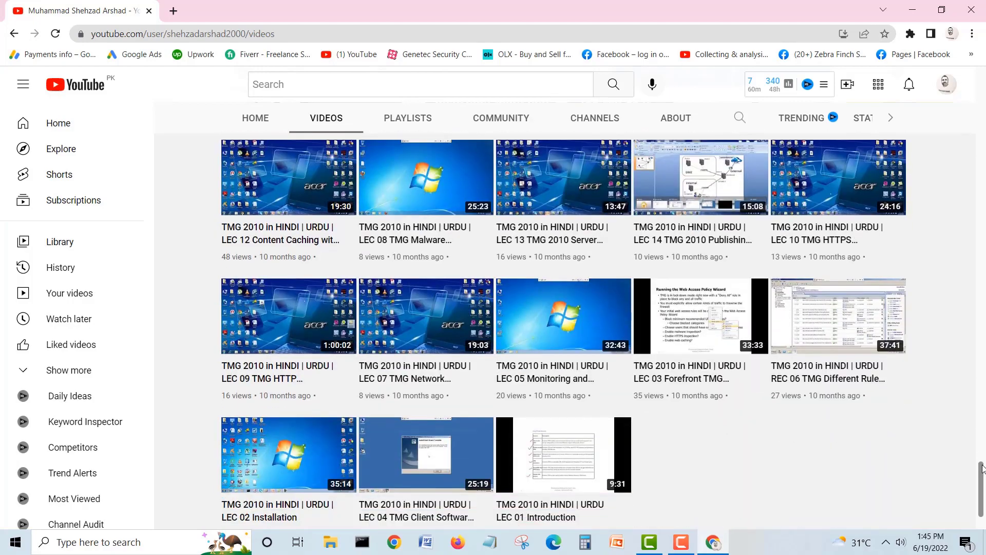
{"action": "left_click_drag", "start_coordinate": [982, 424], "coordinate": [976, 77]}
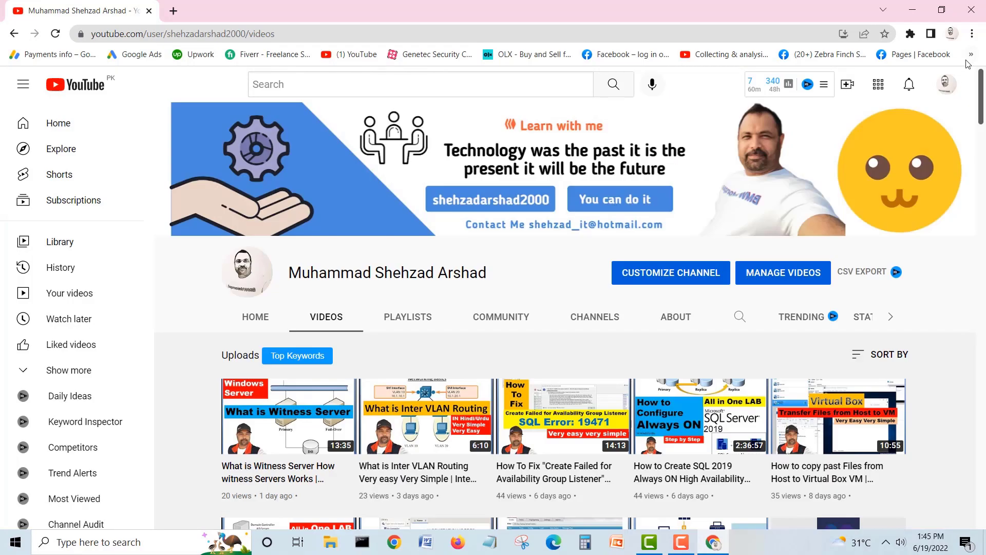
{"action": "left_click", "coordinate": [679, 549]}
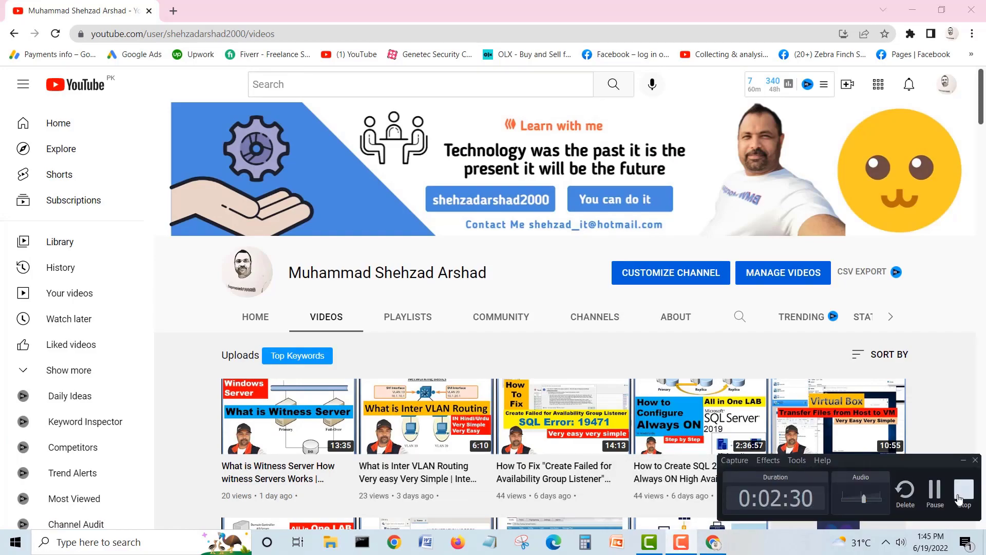